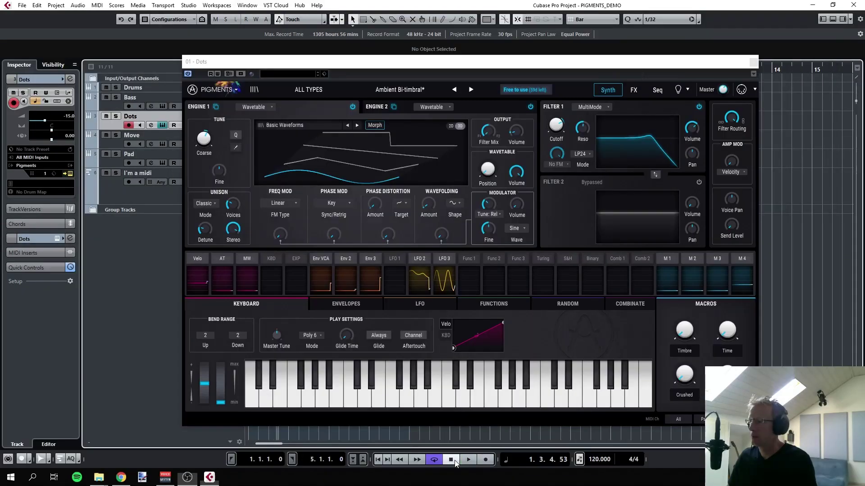
# Step: Stop playback of the Cubase PIGMENTS_DEMO project and bring OBS back in front of it
pyautogui.click(451, 460)
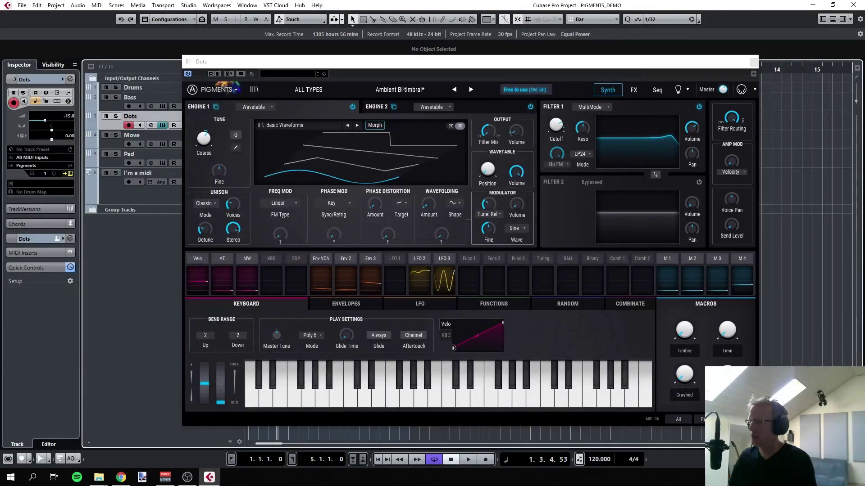
pyautogui.click(187, 477)
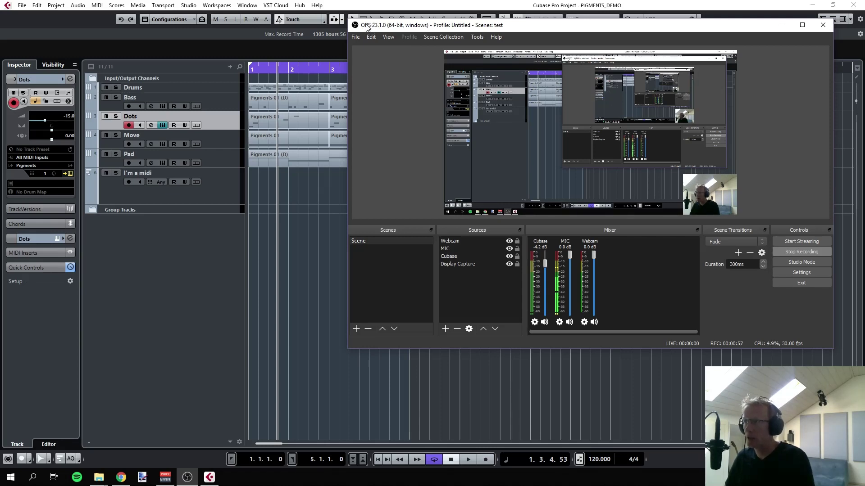
# Step: In Chrome, view the OBS Studio site tab, then the VB-Audio Voicemeeter page
pyautogui.click(120, 477)
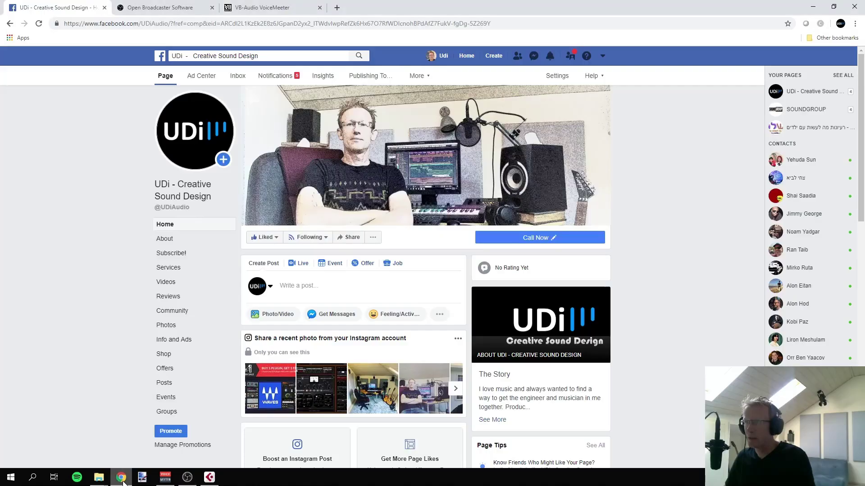
pyautogui.click(173, 4)
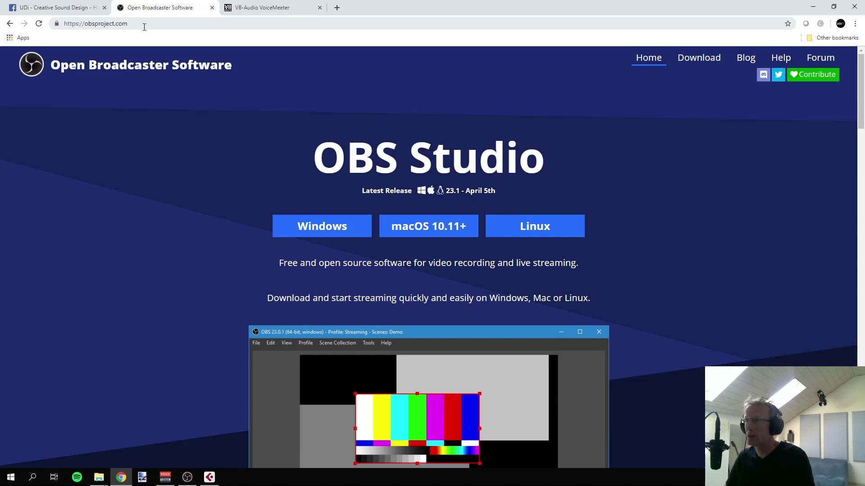
pyautogui.click(277, 7)
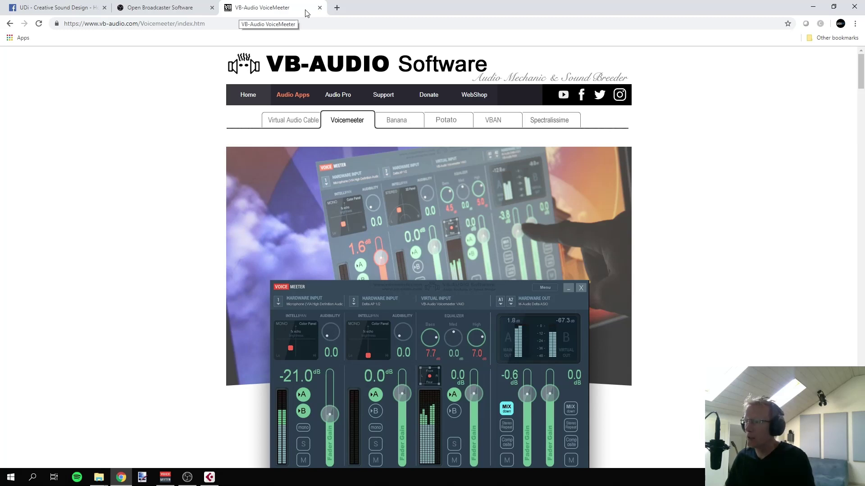
# Step: Open Cubase Studio Setup on VST Audio System and list the ASIO drivers, Voicemeeter Virtual ASIO current
pyautogui.click(209, 477)
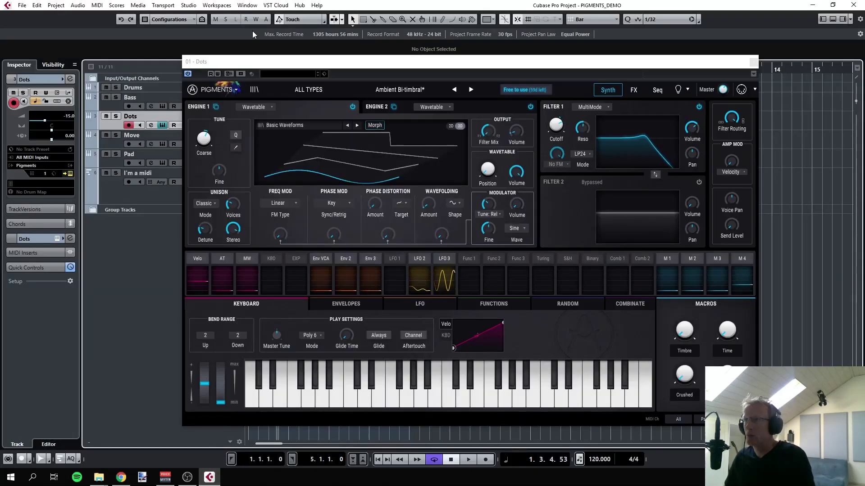
pyautogui.click(188, 6)
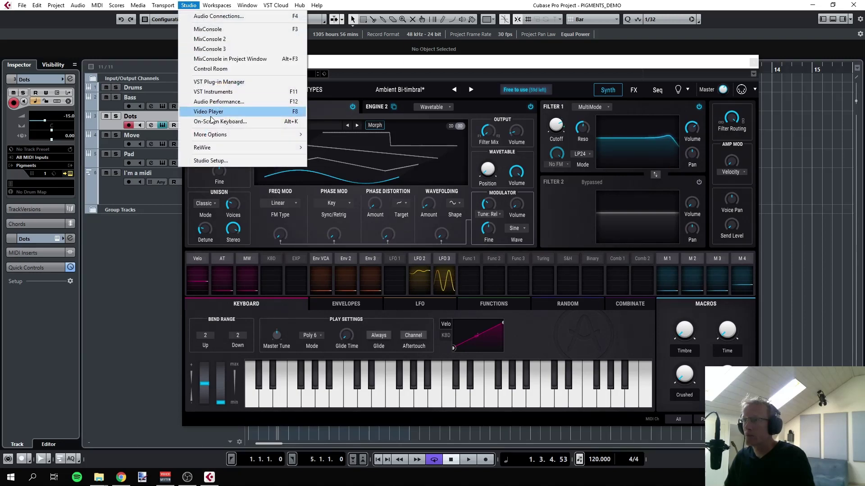
pyautogui.click(210, 161)
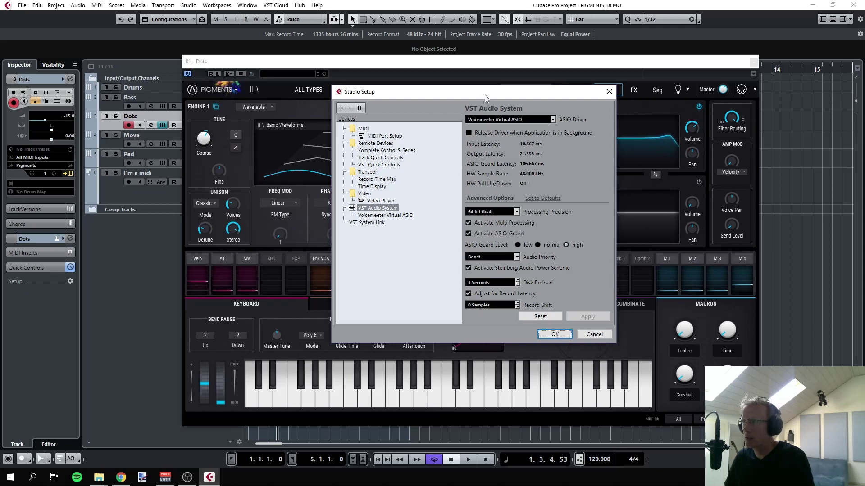
pyautogui.click(553, 120)
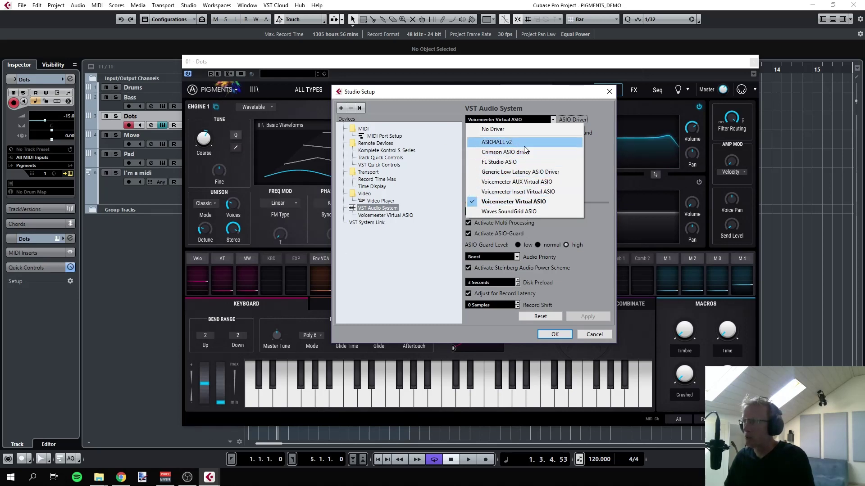
# Step: Move the Voicemeeter mixer to uncover the Cubase tracks, then put OBS in front, shifted slightly
pyautogui.click(166, 476)
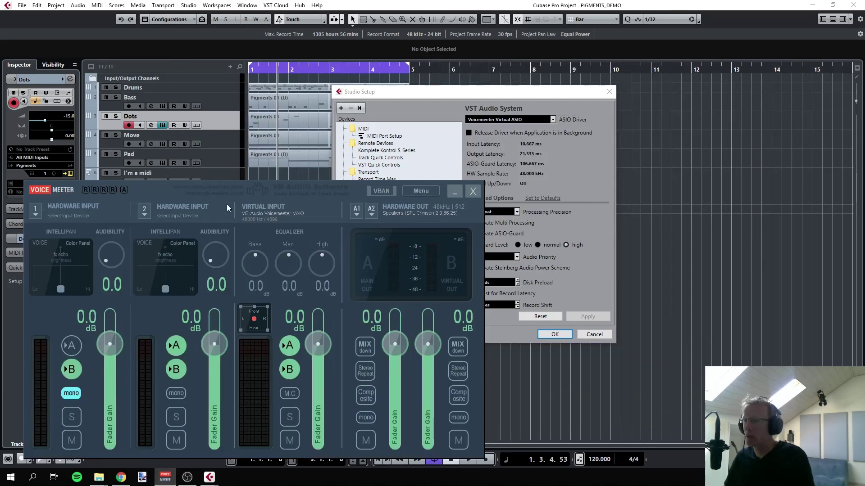
pyautogui.moveTo(230, 189); pyautogui.dragTo(282, 132)
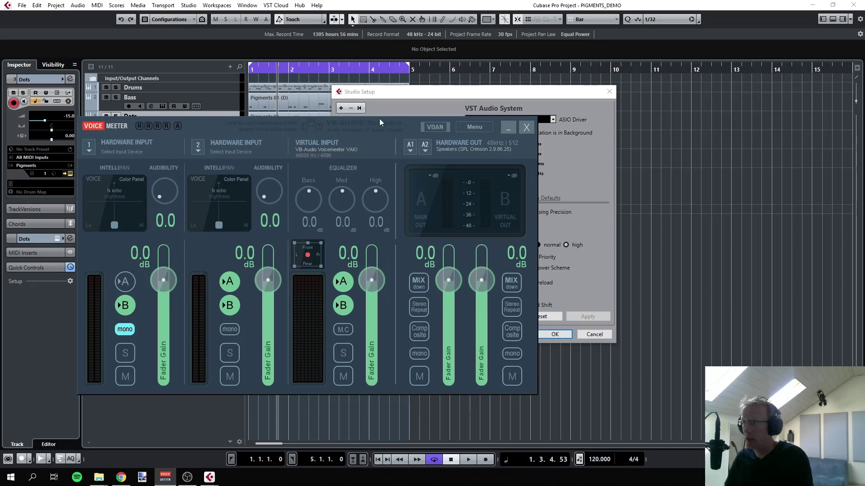
pyautogui.moveTo(380, 119); pyautogui.dragTo(501, 138)
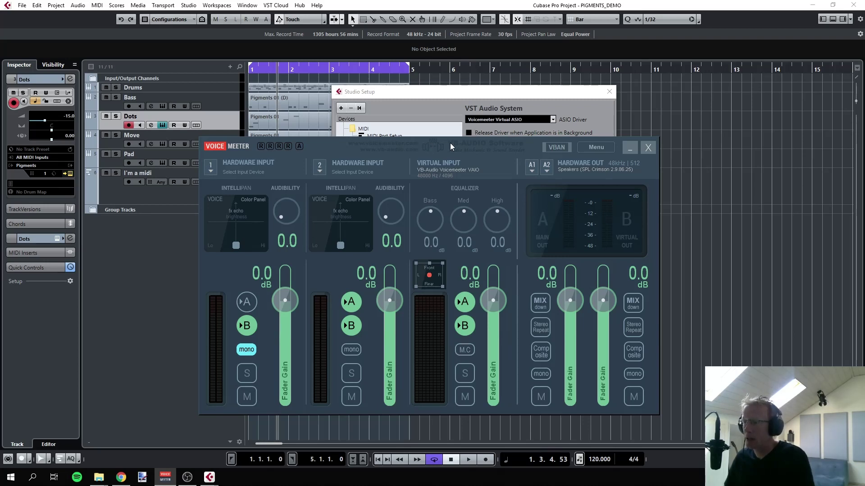
pyautogui.click(187, 479)
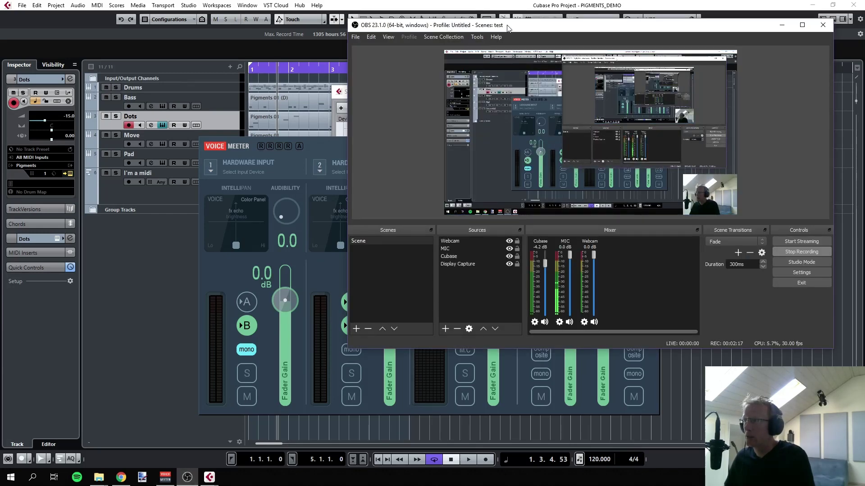
pyautogui.moveTo(507, 28); pyautogui.dragTo(473, 40)
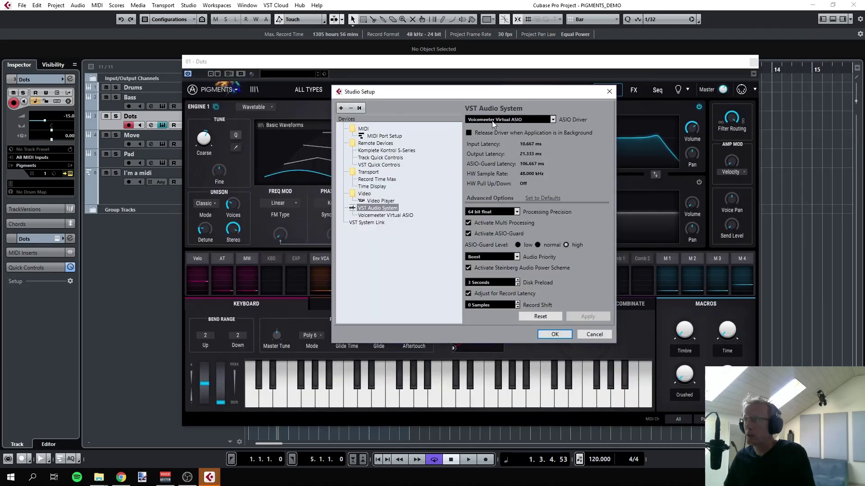
# Step: Reselect Voicemeeter Virtual ASIO as the ASIO driver, confirm the switch, and close Studio Setup with OK
pyautogui.click(508, 119)
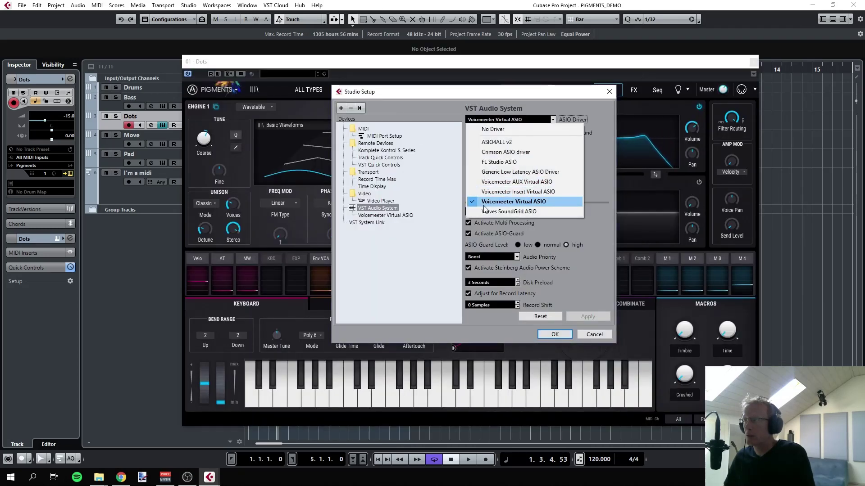
pyautogui.click(531, 203)
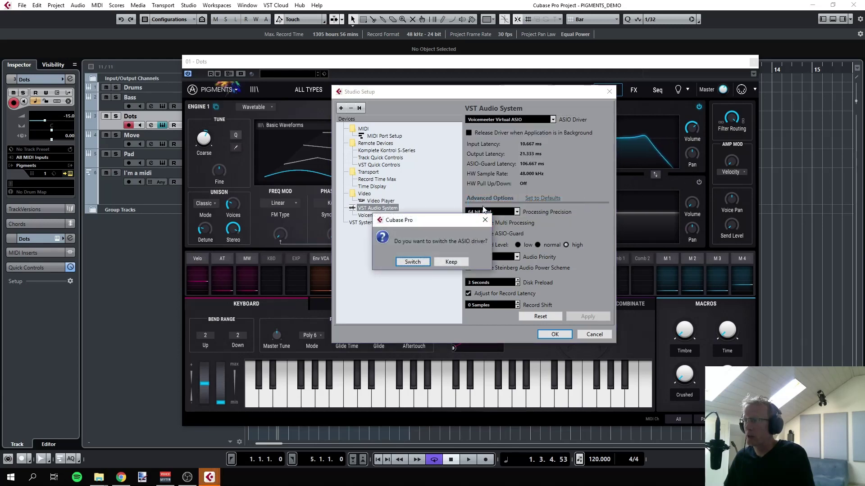
pyautogui.click(450, 263)
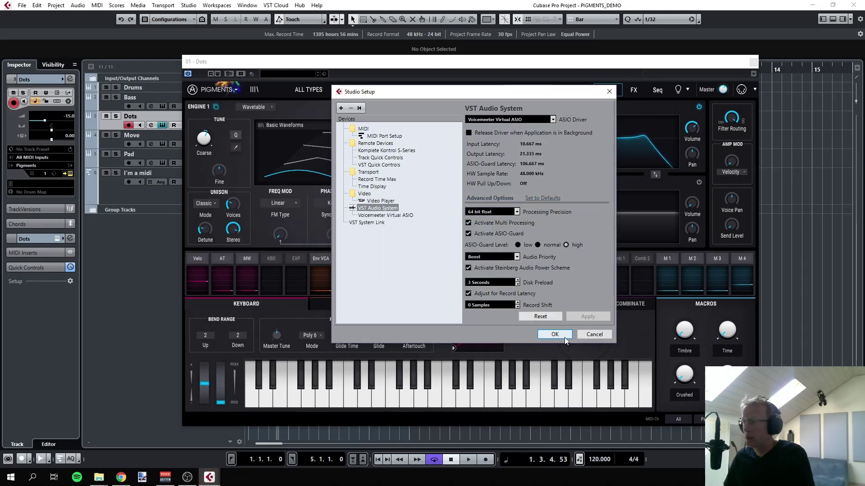
pyautogui.click(581, 335)
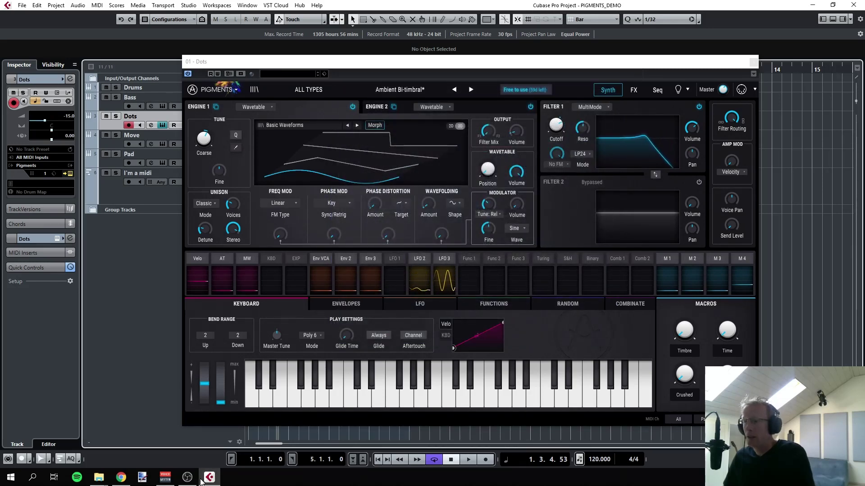
# Step: Show the Voicemeeter mixer, then return OBS to the front with its Cubase, MIC and Webcam channels
pyautogui.click(165, 477)
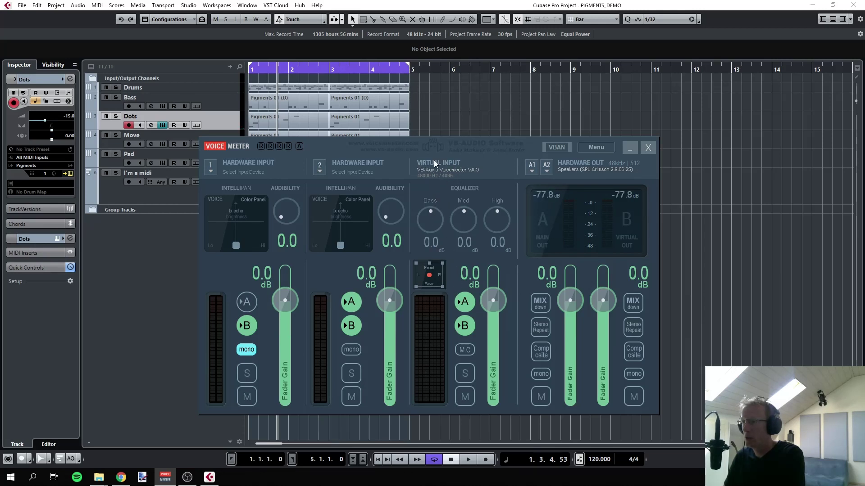
pyautogui.click(188, 479)
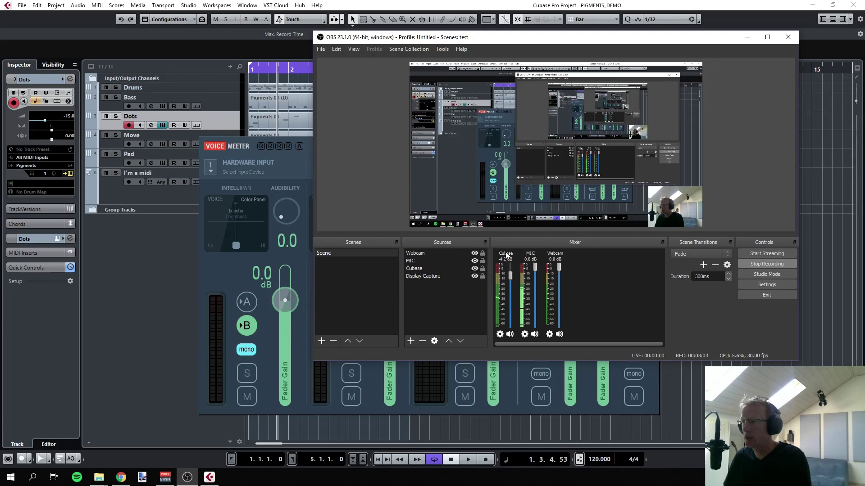
# Step: Add an Audio Input Capture source using CABLE Output (VB-Audio VoiceMeeter AUX VAIO) as its device
pyautogui.click(410, 339)
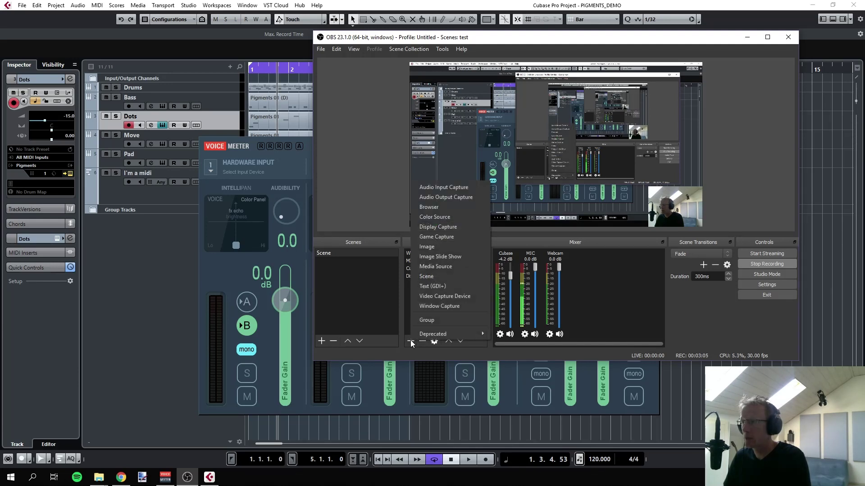
pyautogui.click(460, 188)
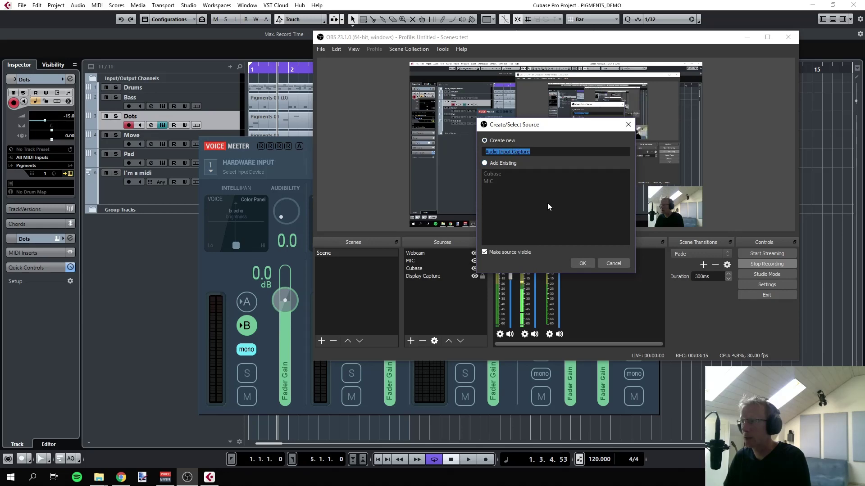
pyautogui.click(577, 262)
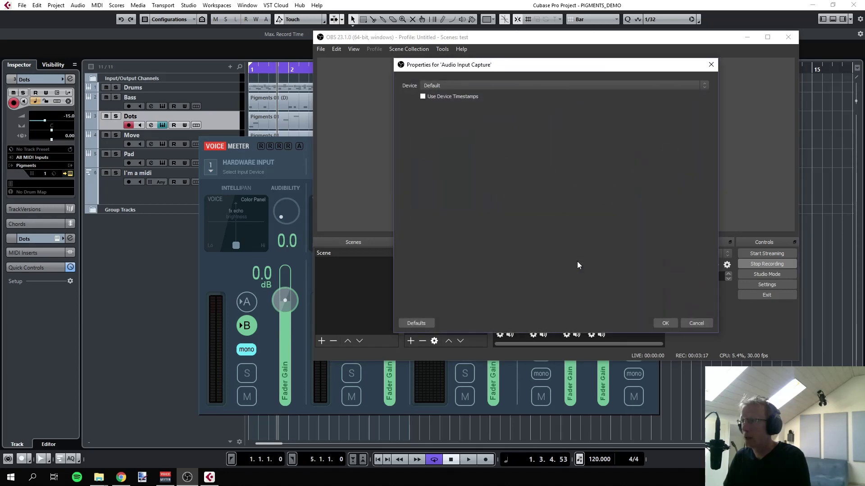
pyautogui.click(440, 85)
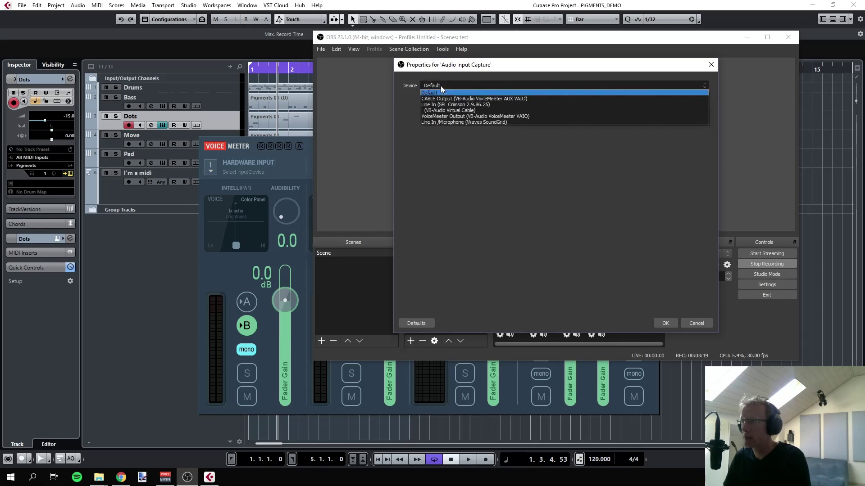
pyautogui.click(479, 99)
# Step: Close the source properties, handling the unsaved-changes prompt without discarding the setting
pyautogui.click(708, 65)
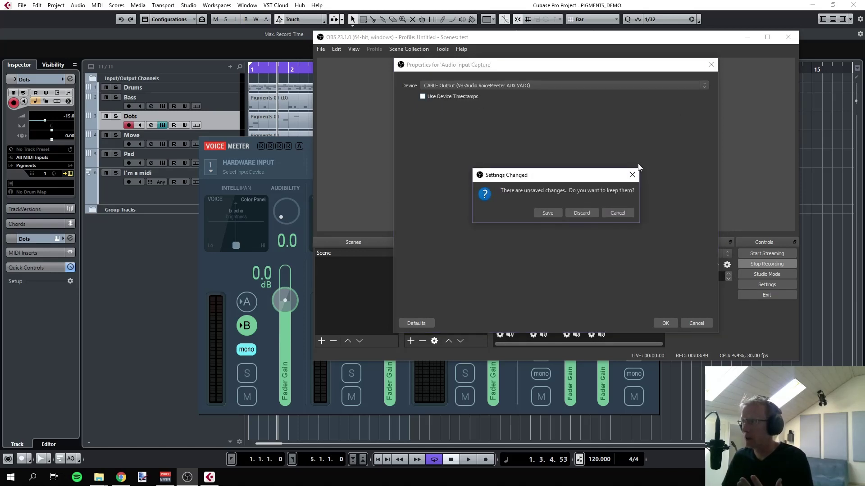
pyautogui.click(581, 212)
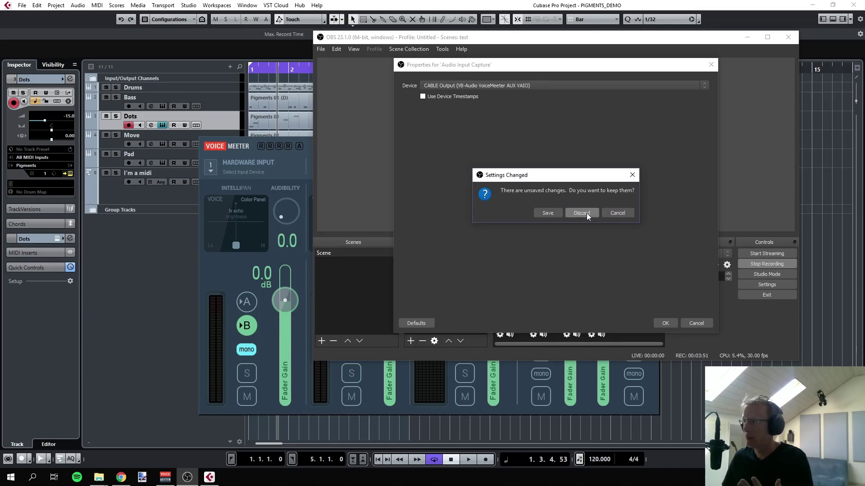
pyautogui.click(616, 212)
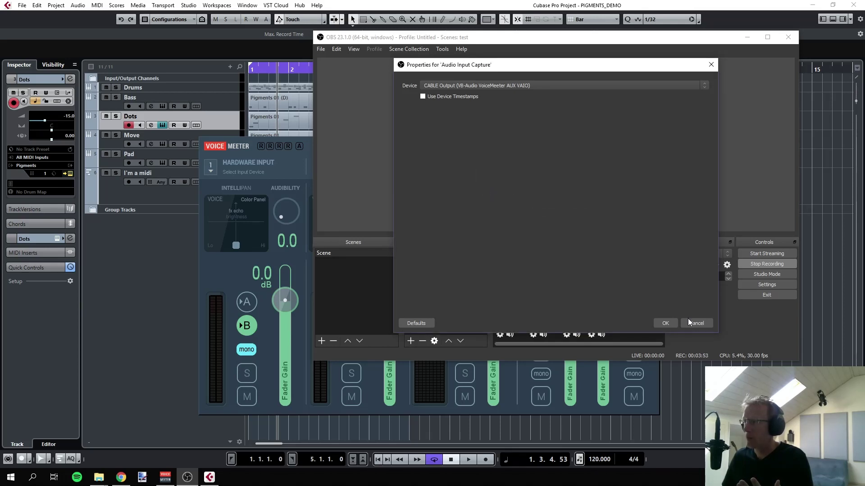
pyautogui.click(693, 323)
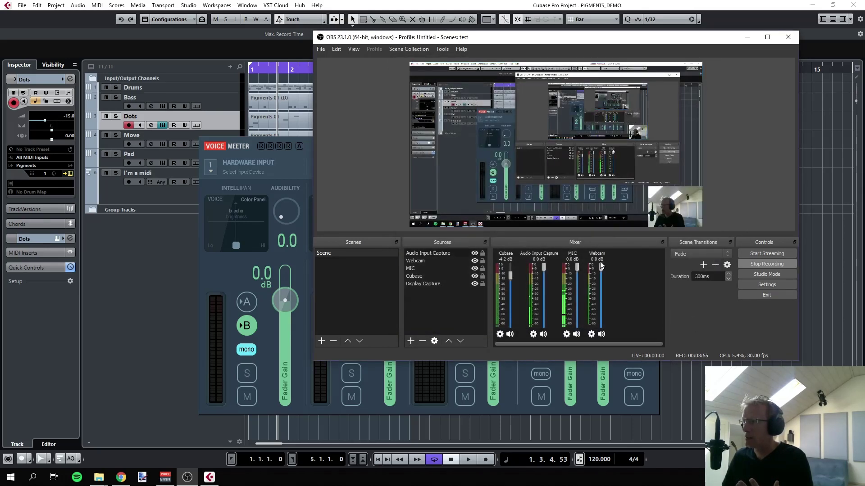
# Step: Remove the Audio Input Capture source with Yes, after checking the mixer channel context menus
pyautogui.rightClick(538, 256)
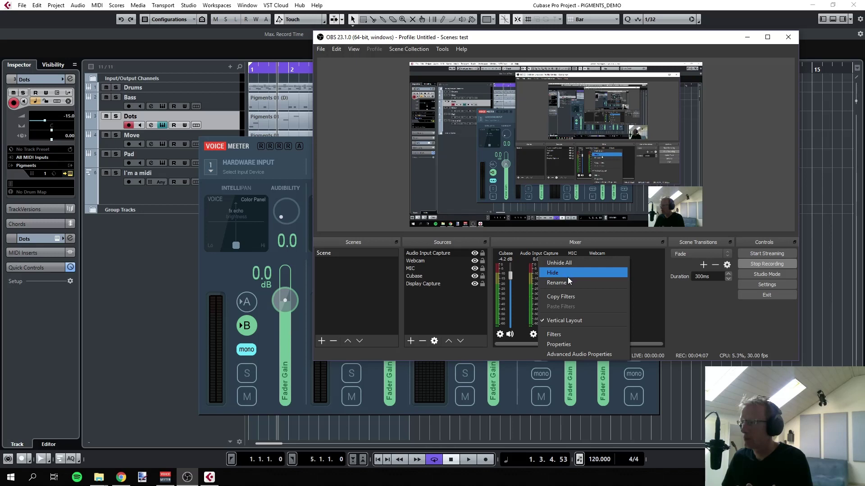
pyautogui.click(432, 253)
pyautogui.click(422, 339)
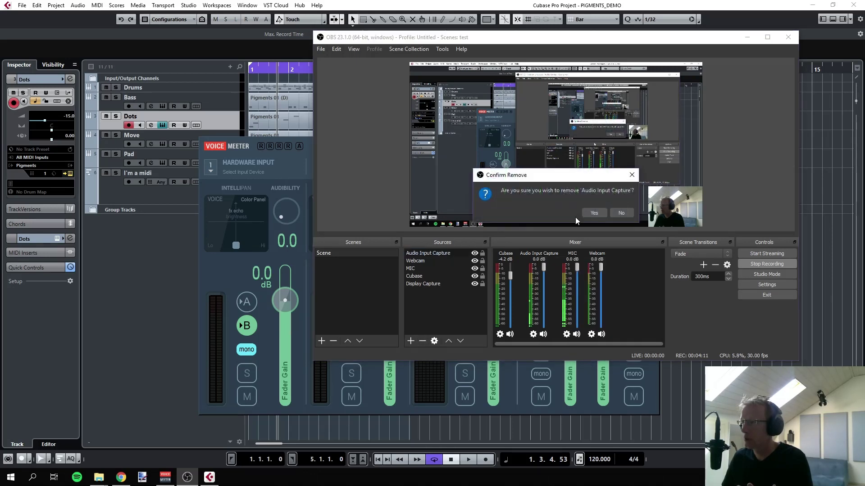
pyautogui.click(593, 213)
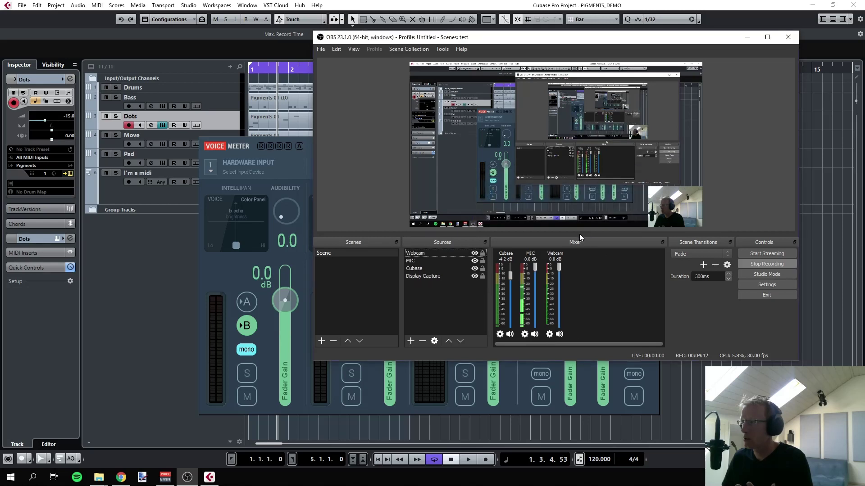
pyautogui.rightClick(505, 254)
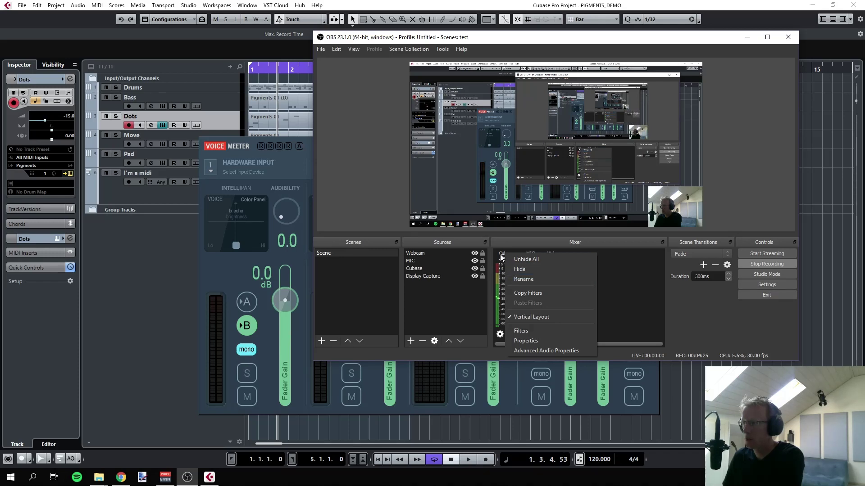
pyautogui.click(621, 267)
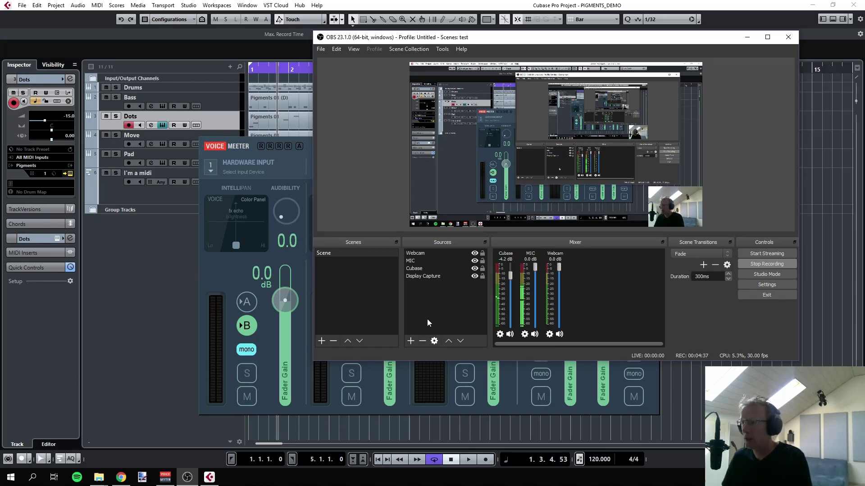
# Step: Add a trial Audio Input Capture source, check its Device list, and close it unchanged
pyautogui.click(411, 341)
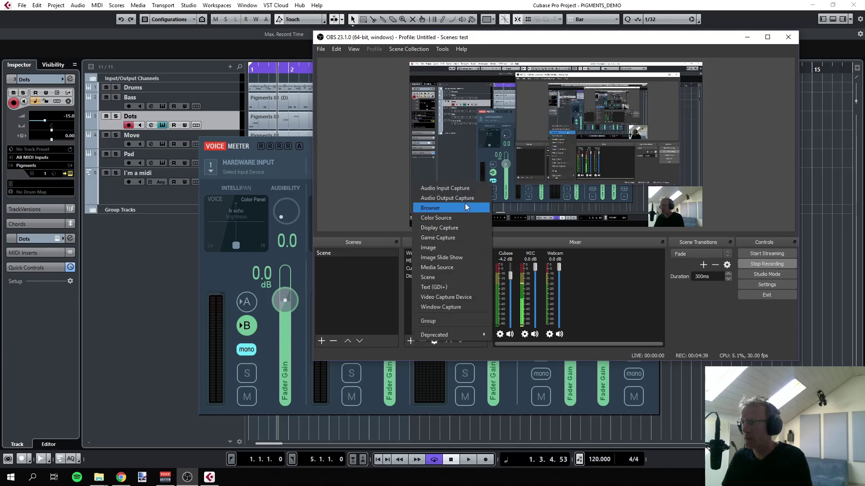
pyautogui.click(459, 188)
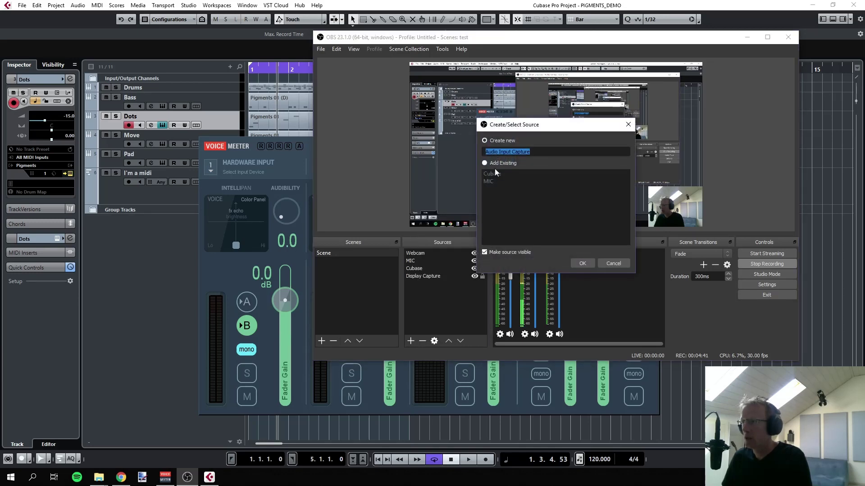
pyautogui.click(582, 263)
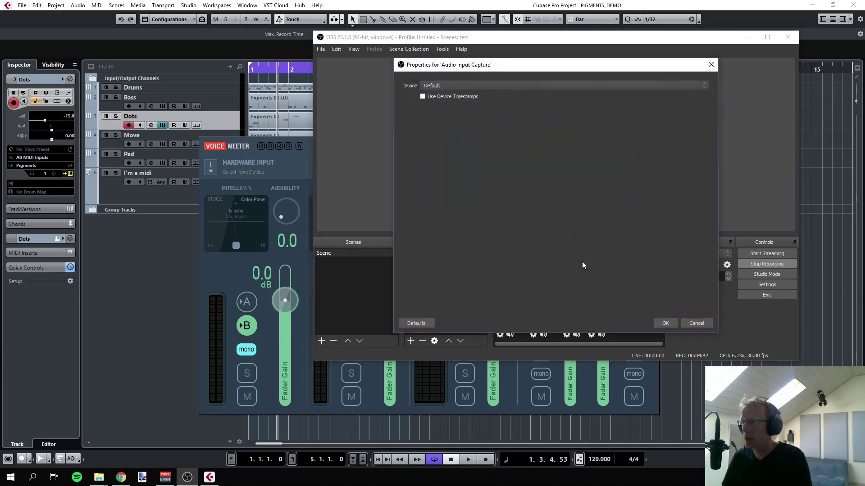
pyautogui.click(442, 86)
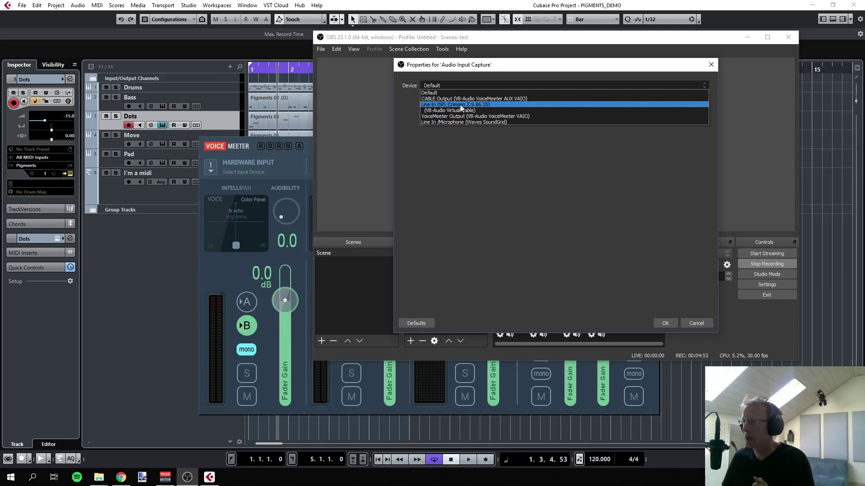
pyautogui.click(693, 322)
pyautogui.click(695, 323)
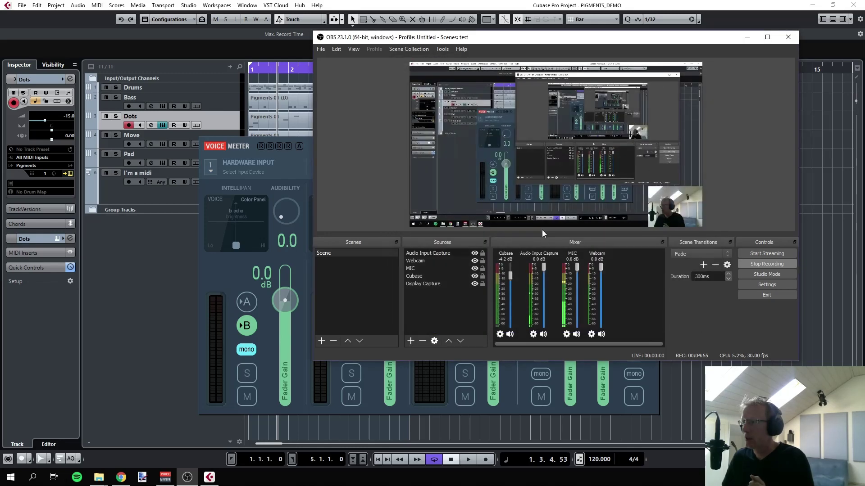
# Step: Delete the Audio Input Capture source and open Voicemeeter's Hardware Input 1 device list
pyautogui.click(426, 253)
pyautogui.click(426, 341)
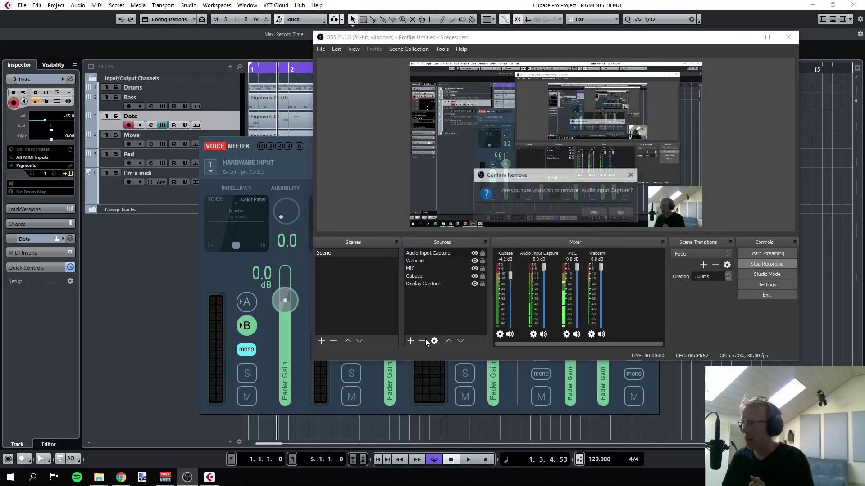
pyautogui.click(588, 215)
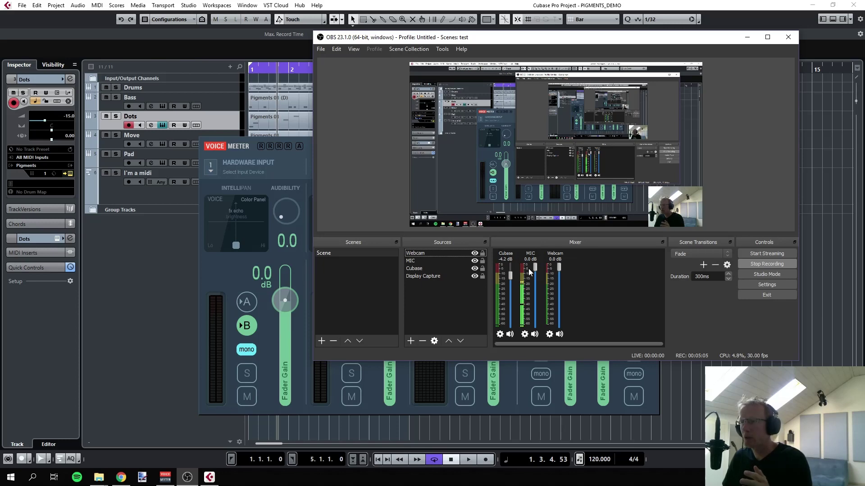
pyautogui.click(288, 160)
pyautogui.click(290, 160)
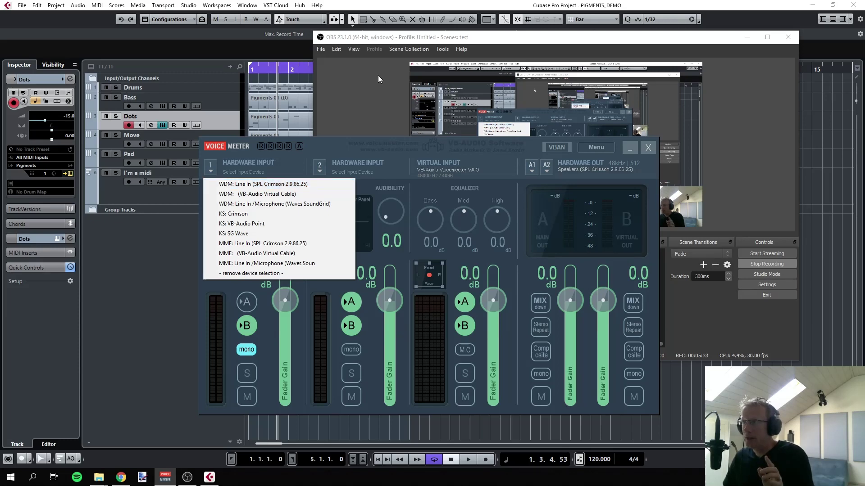
# Step: Dismiss Voicemeeter's input device list without picking a device and return to OBS
pyautogui.click(495, 40)
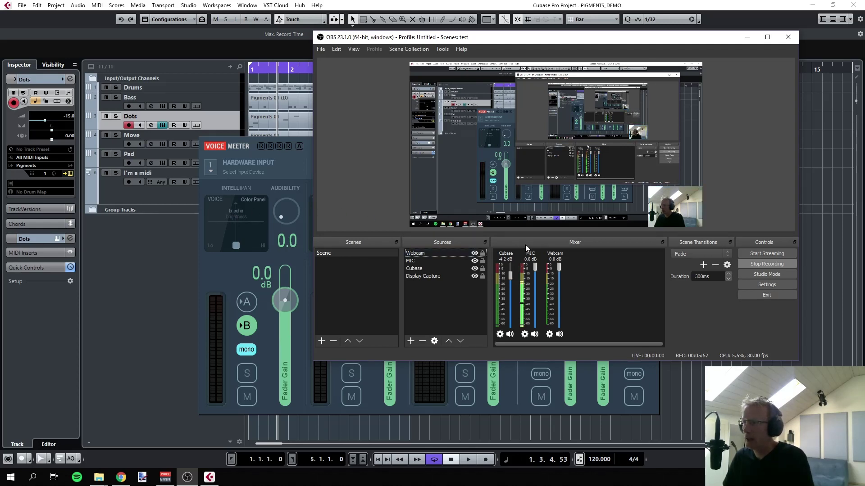
# Step: Open the MIC source's Filters and select the nut filter, which uses Neutron Elements
pyautogui.rightClick(523, 260)
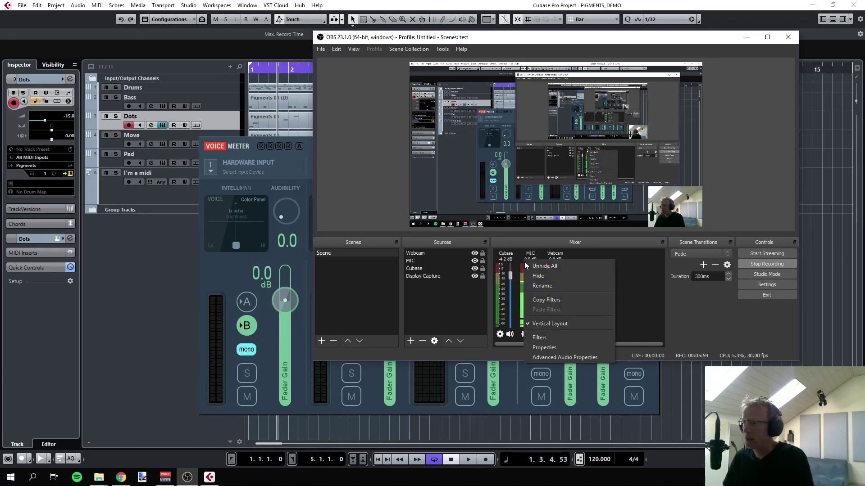
pyautogui.click(539, 338)
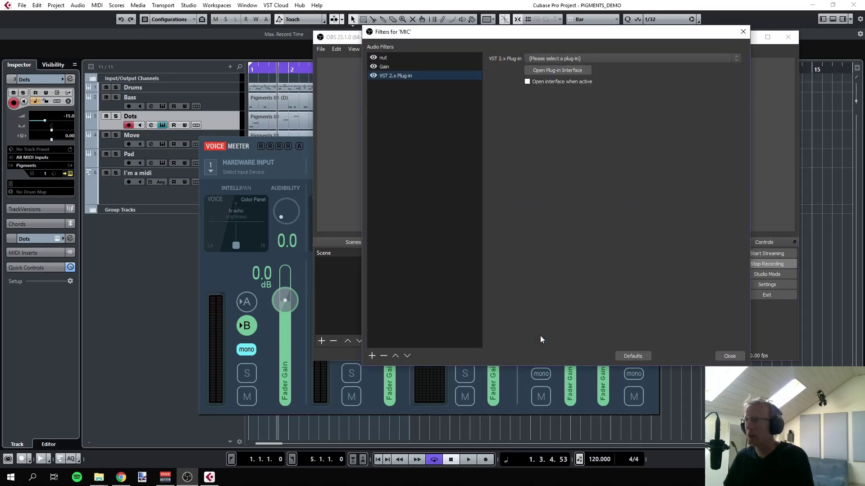
pyautogui.click(372, 355)
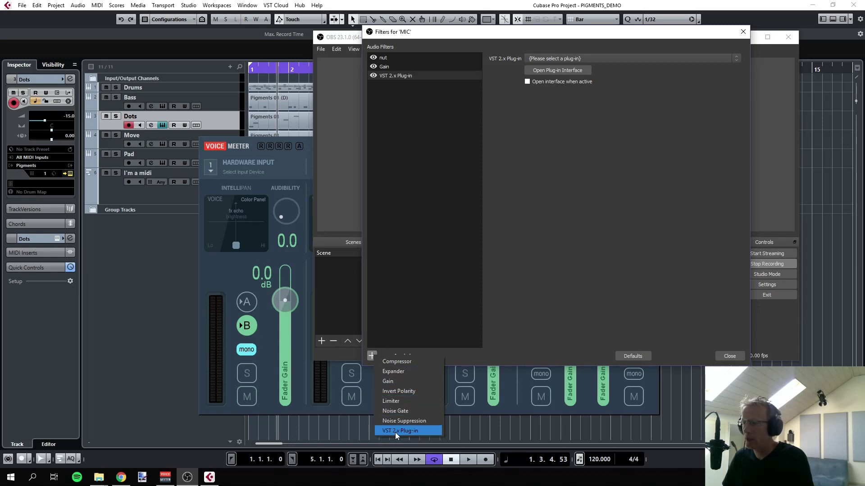
pyautogui.click(386, 58)
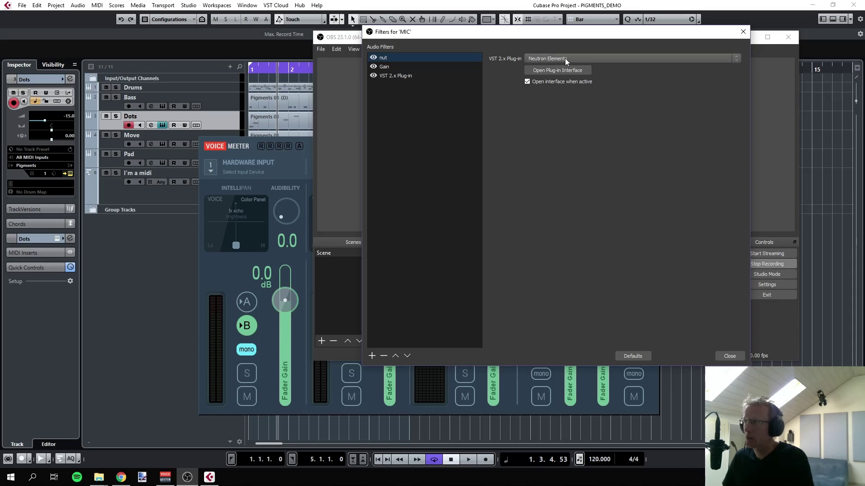
# Step: View Neutron Elements' Equalizer and Compressor, then close the plug-in, Preset Manager and MIC Filters
pyautogui.click(562, 70)
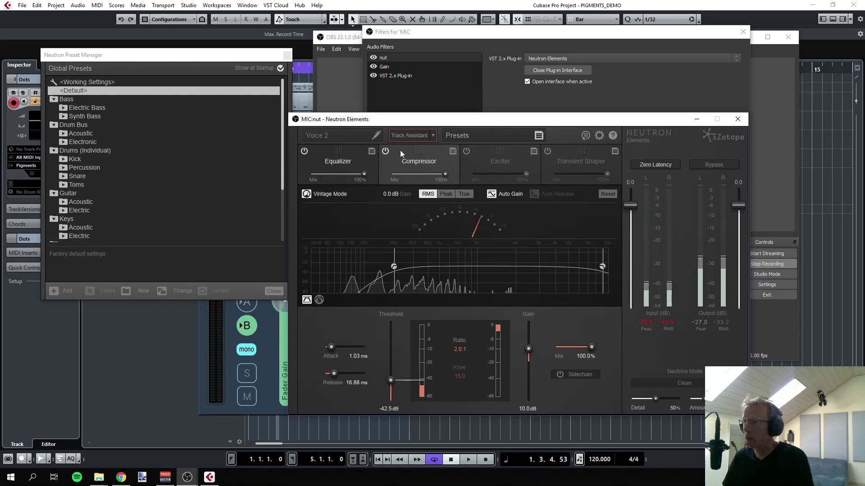
pyautogui.click(345, 161)
pyautogui.click(417, 164)
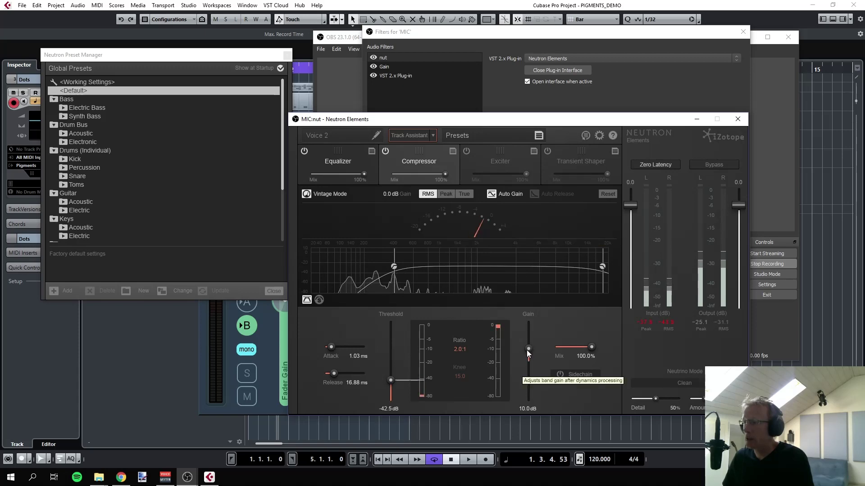
pyautogui.click(287, 55)
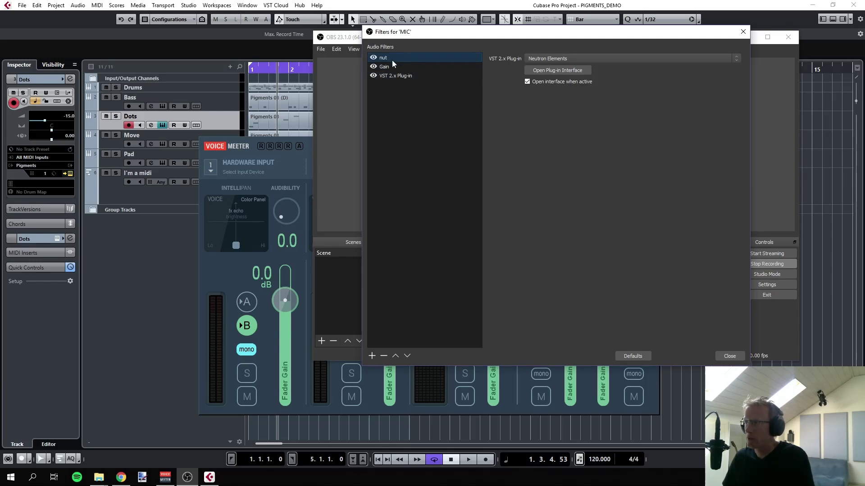
pyautogui.click(729, 357)
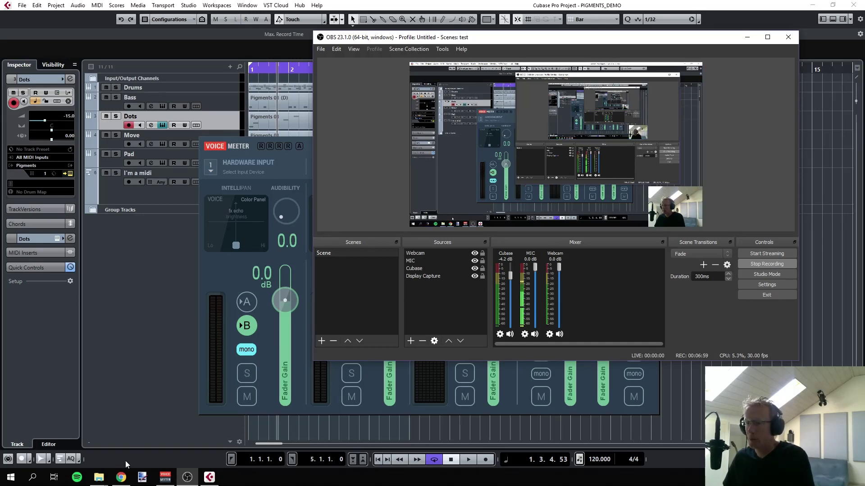
# Step: Start a Facebook page Live broadcast via Connect, copy its stream key, and return to OBS
pyautogui.click(121, 477)
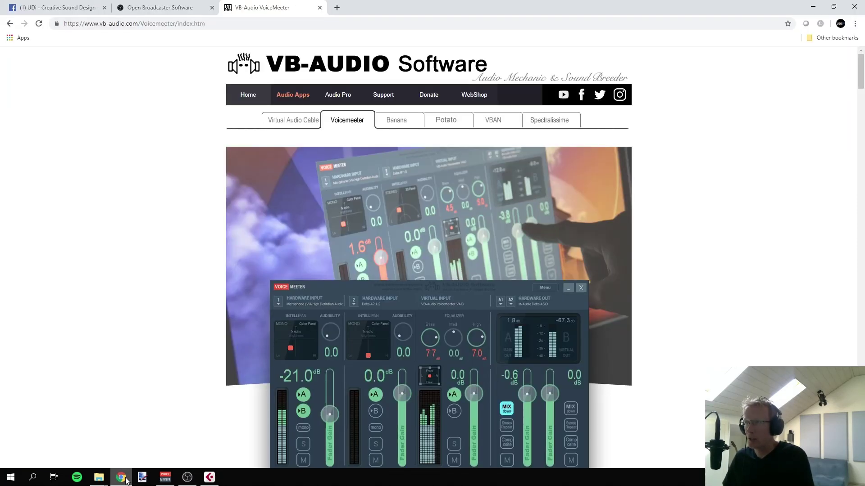
pyautogui.click(54, 7)
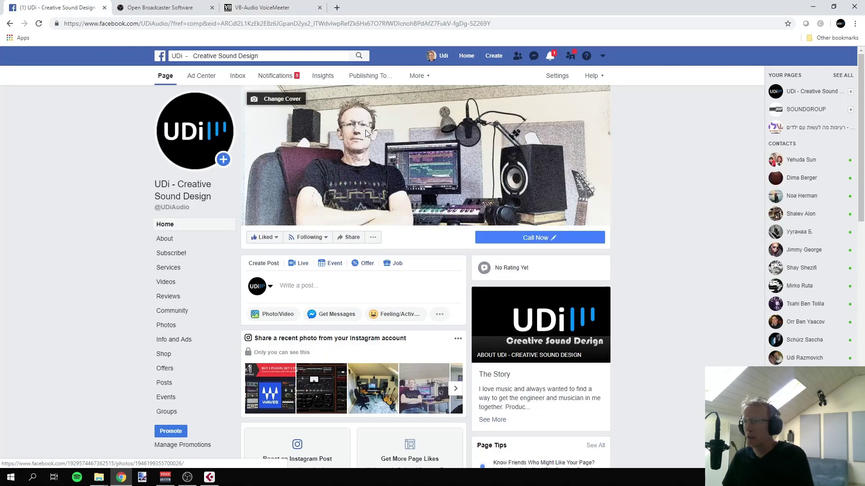
pyautogui.click(299, 265)
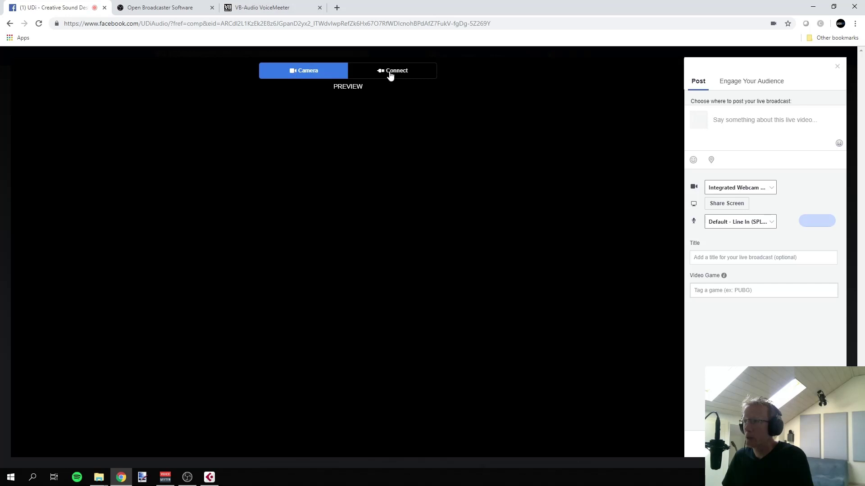
pyautogui.click(390, 72)
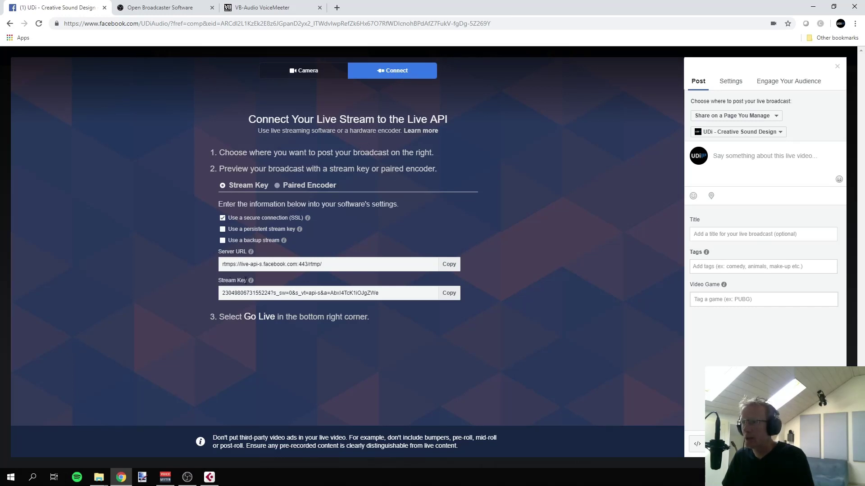
pyautogui.click(449, 293)
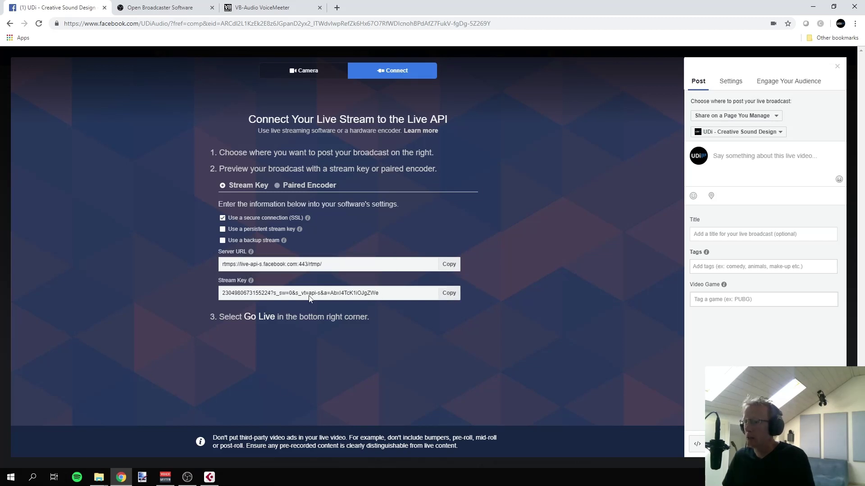
pyautogui.click(187, 477)
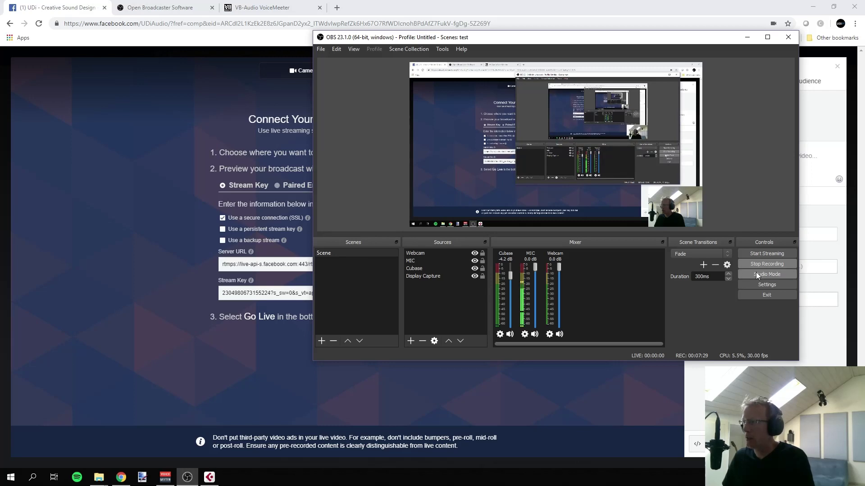
# Step: Replace the Facebook Live stream key in Stream settings with the copied key and save
pyautogui.click(773, 284)
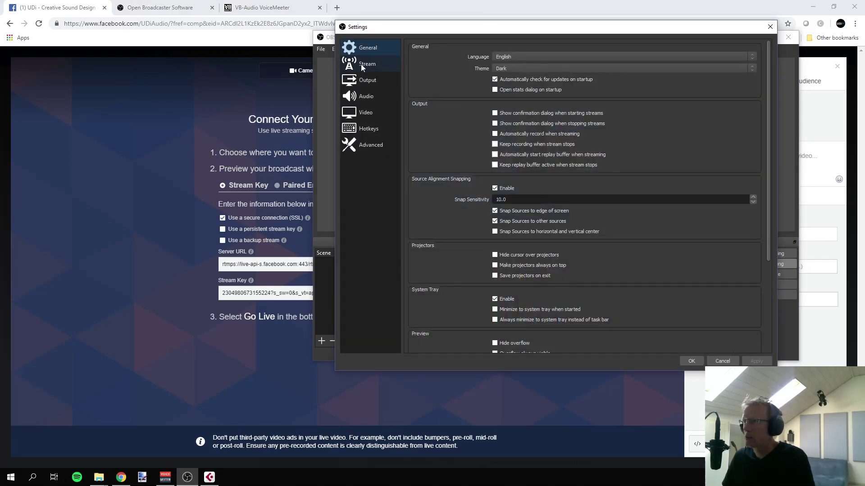
pyautogui.click(361, 64)
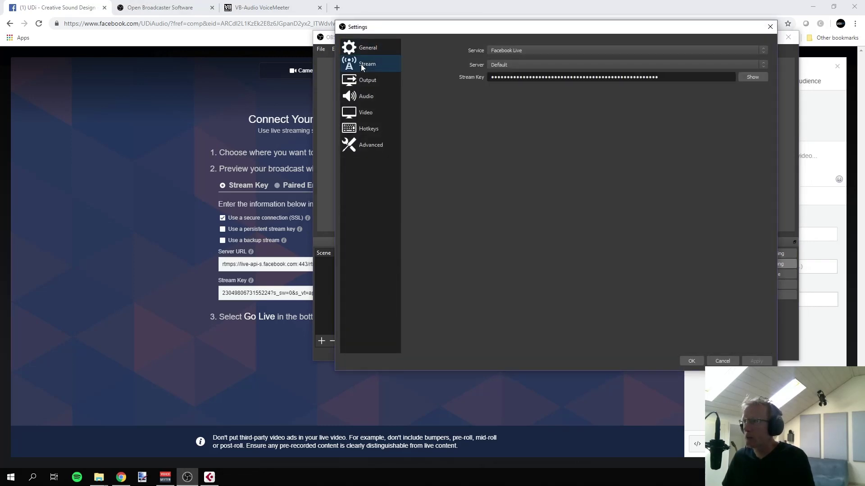
pyautogui.click(510, 50)
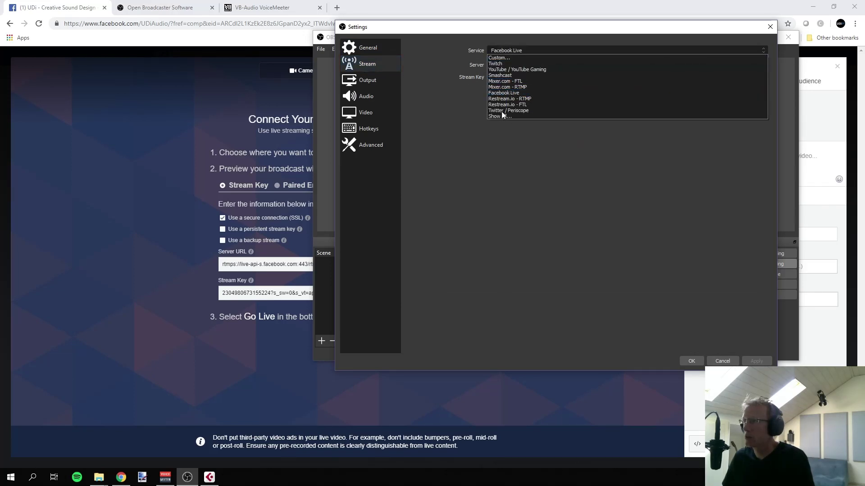
pyautogui.click(434, 71)
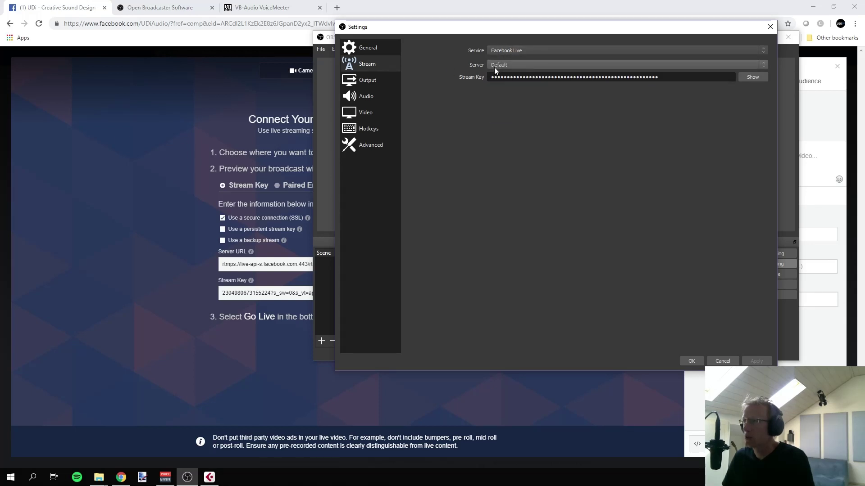
pyautogui.hotkey('ctrl', 'a')
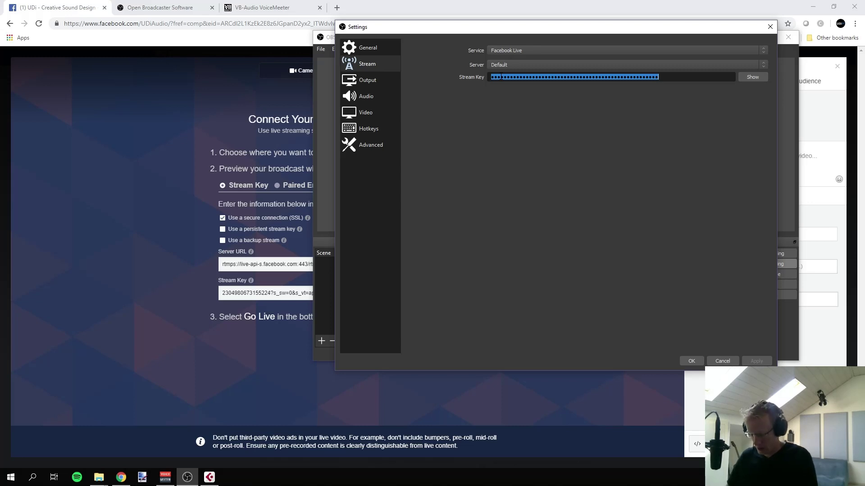
pyautogui.press('BackSpace')
pyautogui.hotkey('ctrl', 'v')
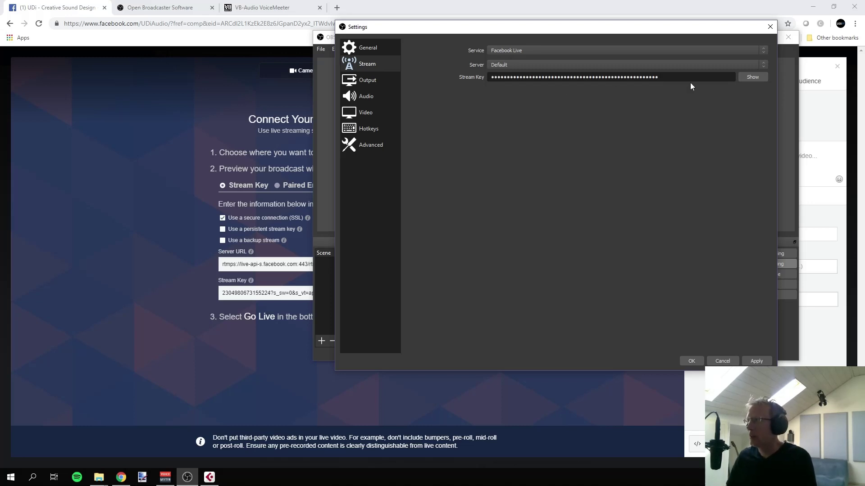
pyautogui.click(757, 360)
pyautogui.click(693, 362)
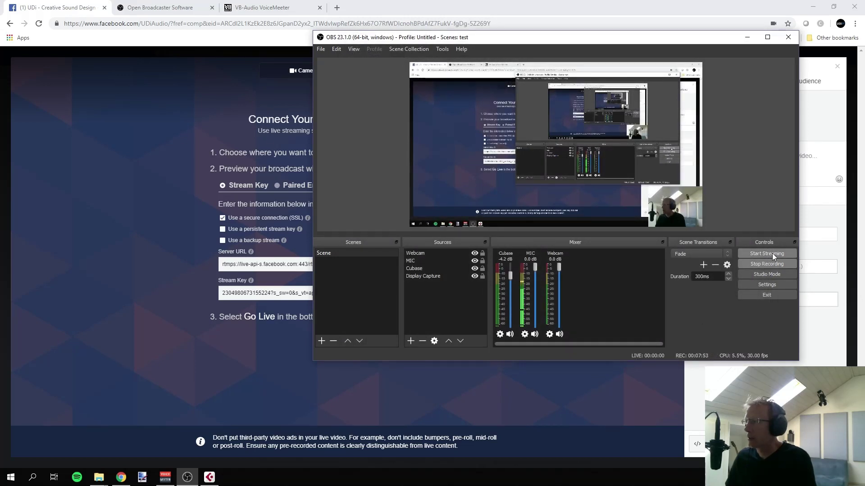
# Step: Start streaming to Facebook, minimize OBS to check the stream, then switch to Cubase
pyautogui.click(772, 253)
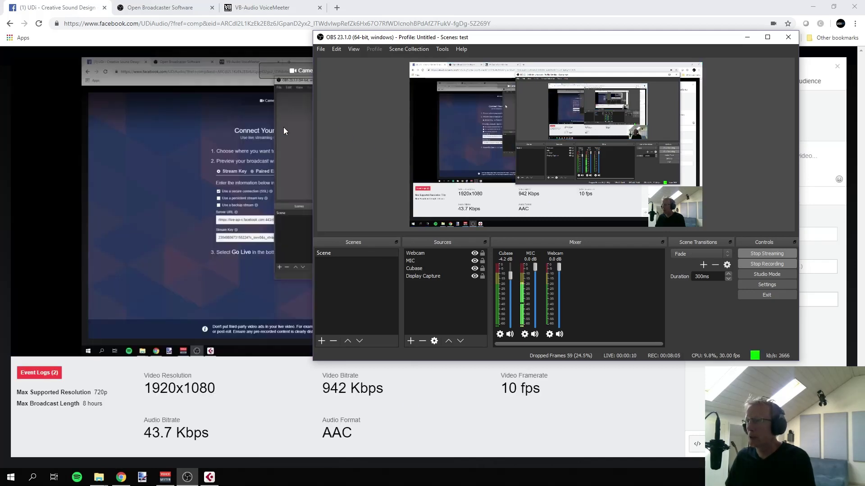
pyautogui.click(747, 40)
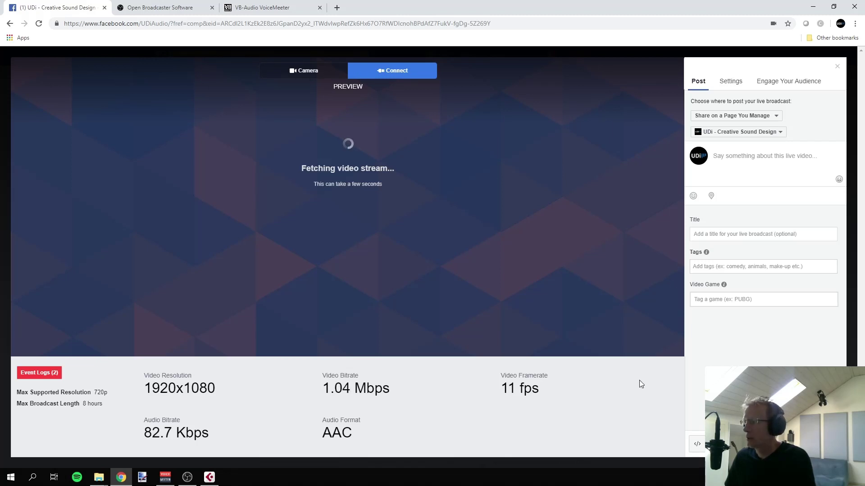
pyautogui.click(209, 478)
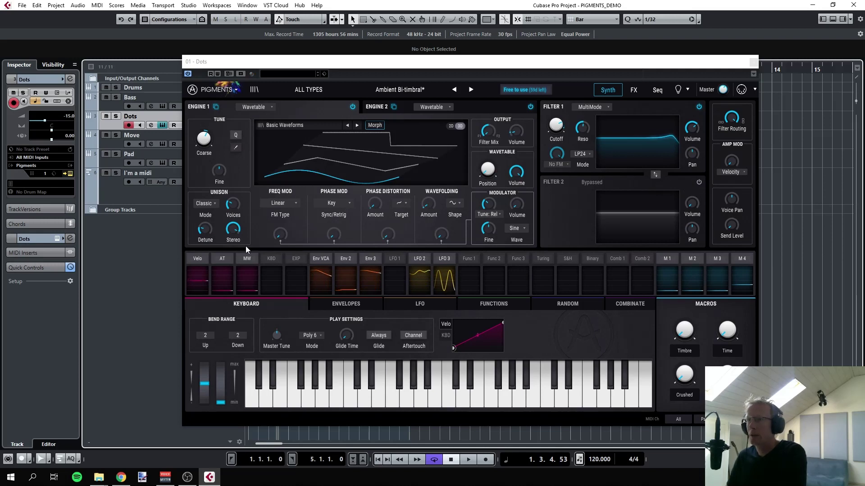
# Step: Play the Cubase project briefly with Pigments' Ambient Bi-timbral preset, then stop it
pyautogui.click(468, 460)
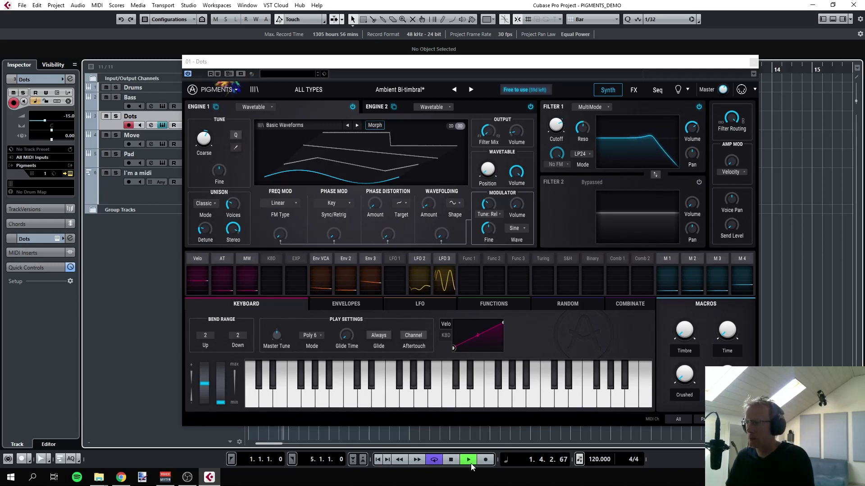
pyautogui.click(451, 461)
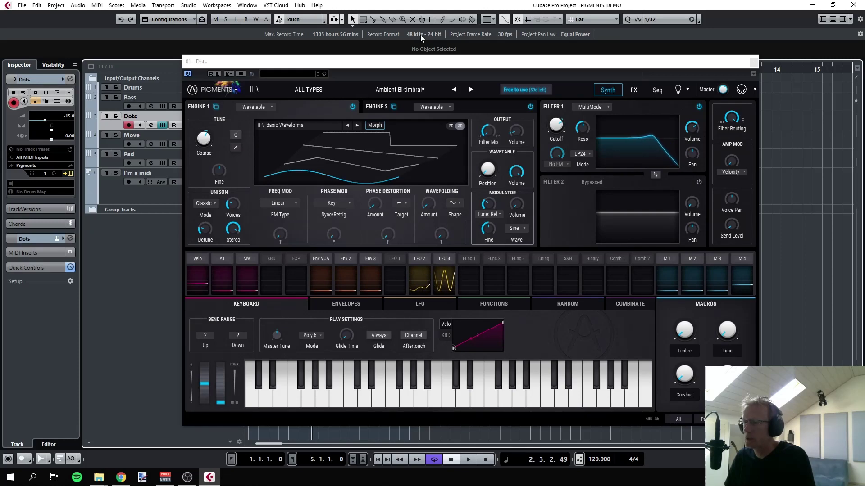
# Step: Confirm Voicemeeter's System Settings show 48000 Hz, close them, and return to OBS
pyautogui.click(166, 477)
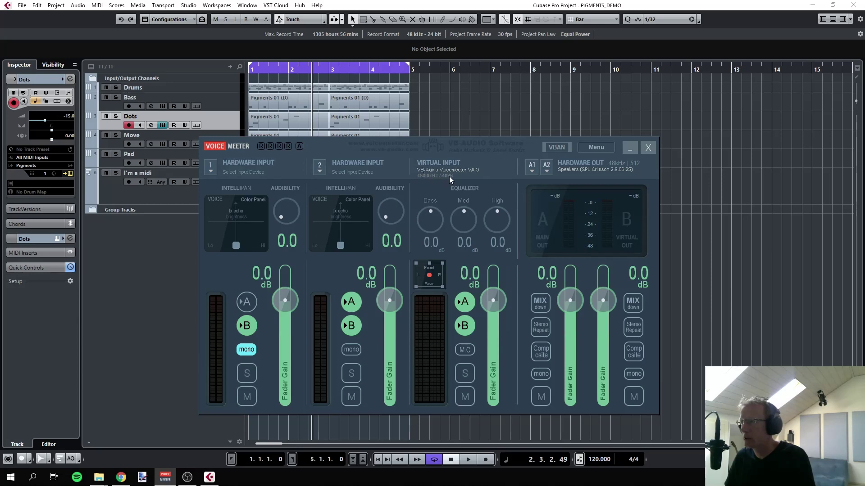
pyautogui.click(595, 148)
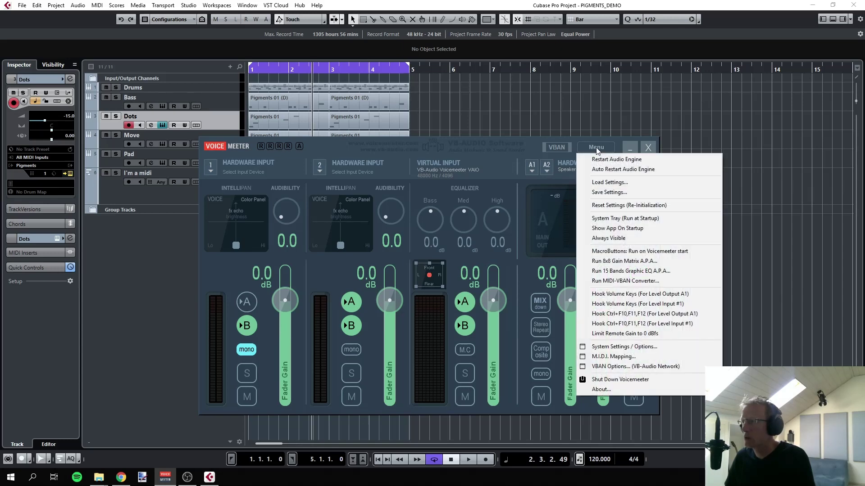
pyautogui.click(616, 347)
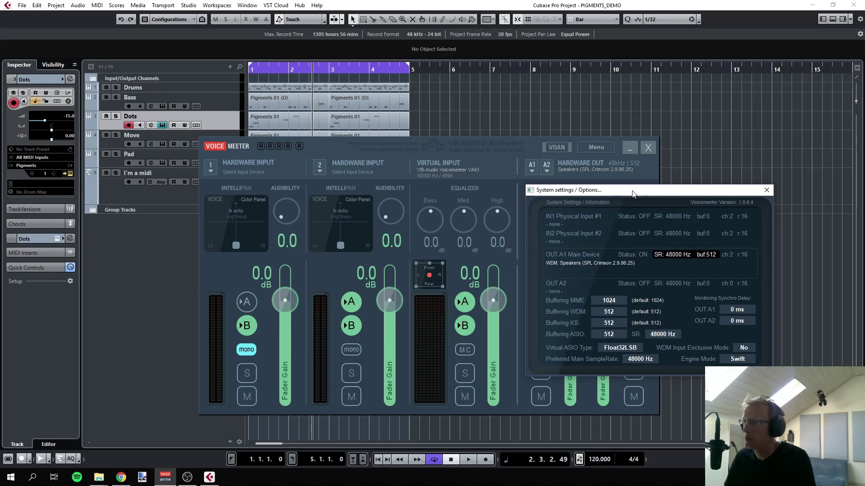
pyautogui.click(766, 190)
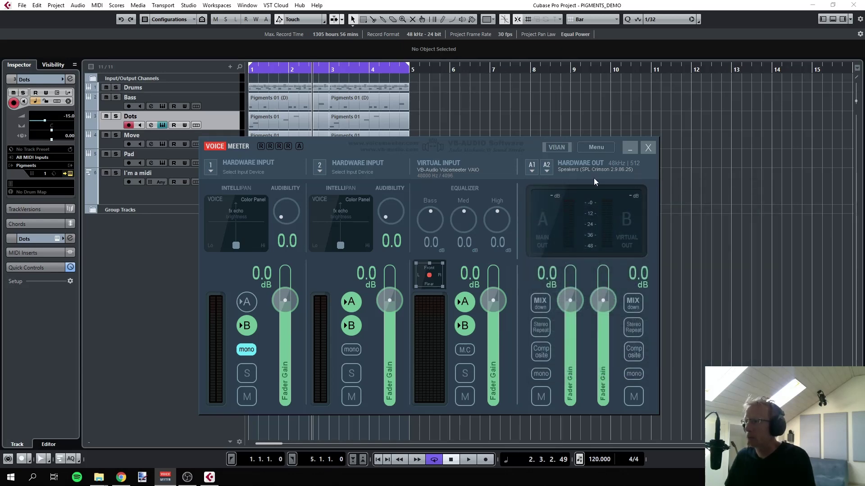
pyautogui.click(191, 478)
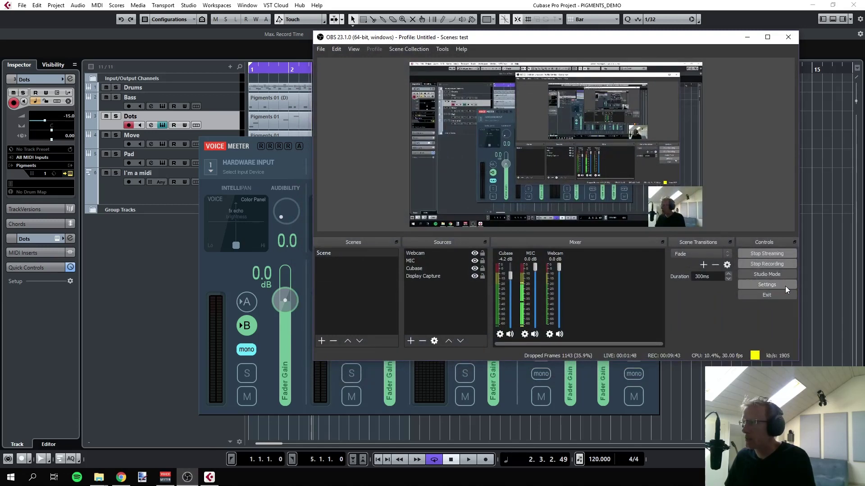
# Step: Compare OBS's 48khz stereo Audio settings with Voicemeeter's hardware input devices, then go to Chrome
pyautogui.click(786, 286)
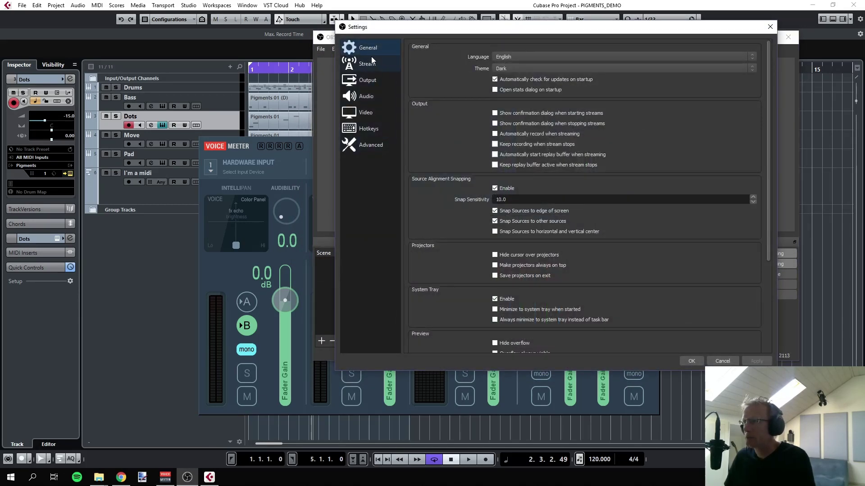
pyautogui.click(364, 97)
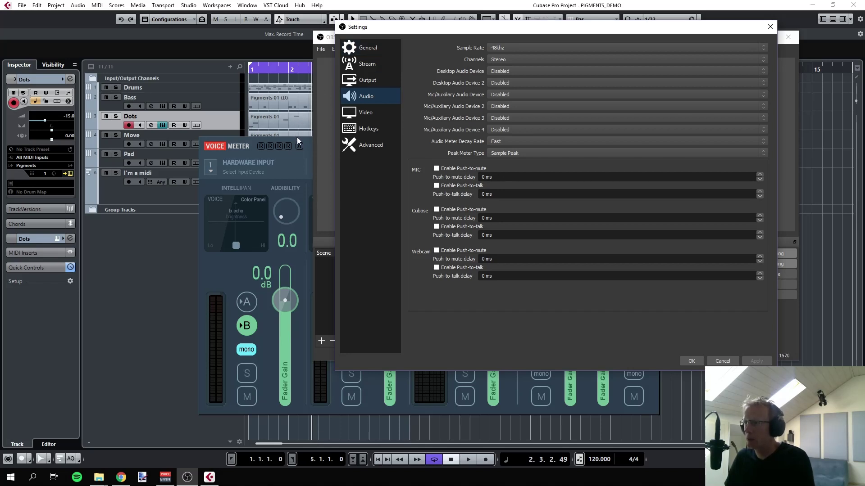
pyautogui.click(299, 165)
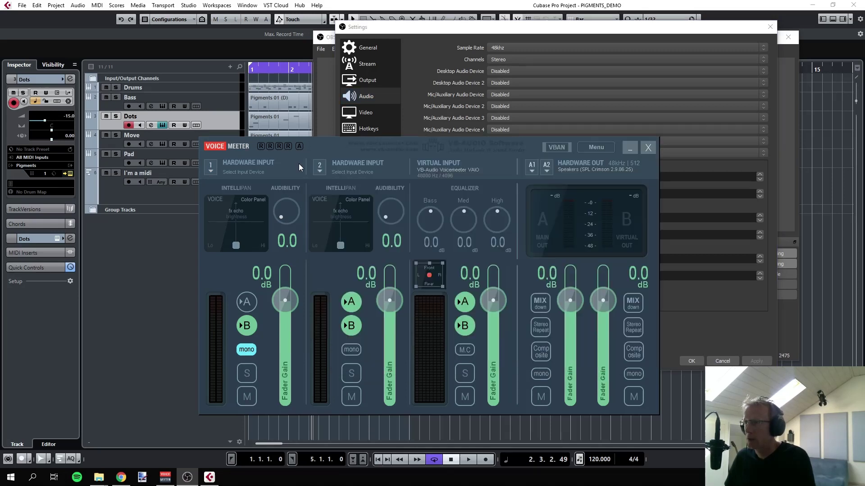
pyautogui.click(363, 143)
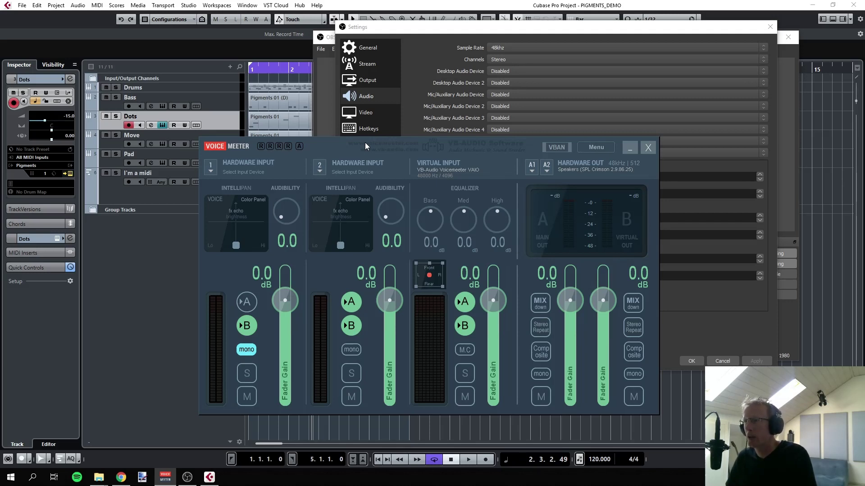
pyautogui.click(121, 478)
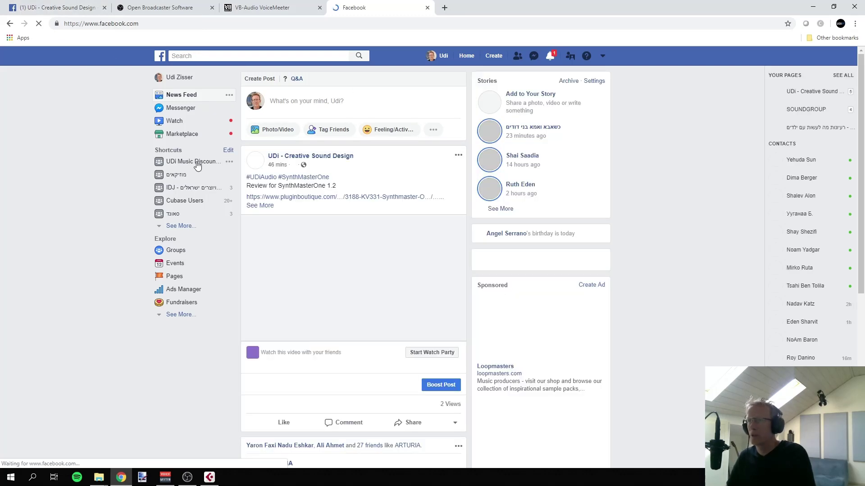
# Step: Open the UDi Music Discounts, Deals and News group and scroll down its feed
pyautogui.click(180, 163)
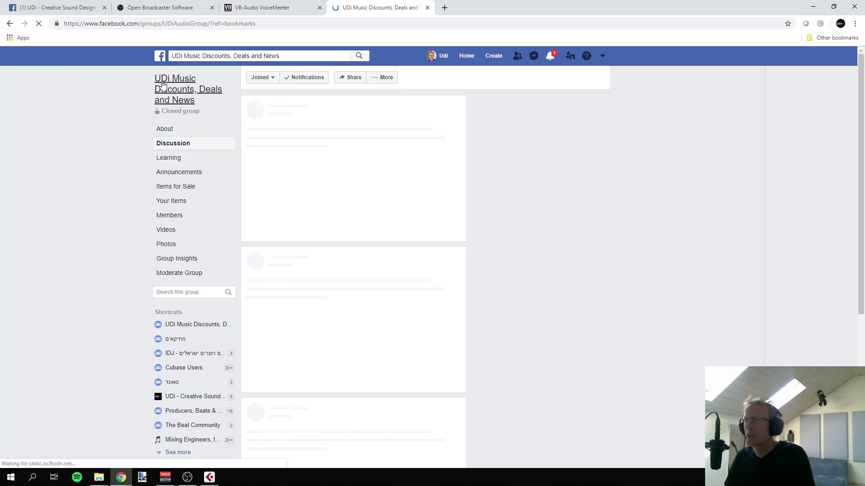
pyautogui.scroll(-5, 354, 269)
pyautogui.scroll(-4, 354, 269)
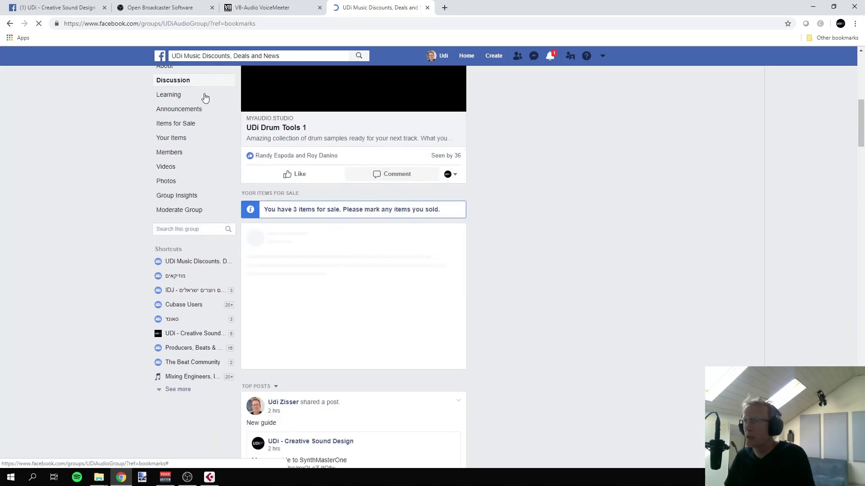
pyautogui.scroll(-9, 297, 237)
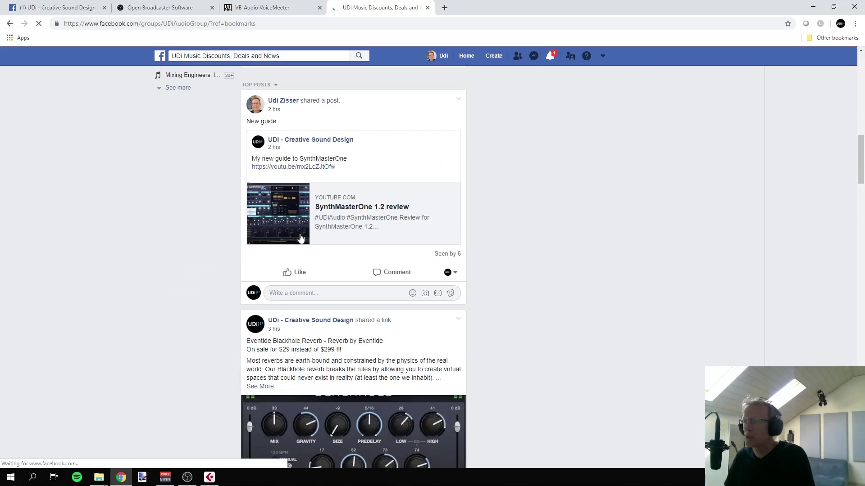
pyautogui.scroll(-4, 301, 237)
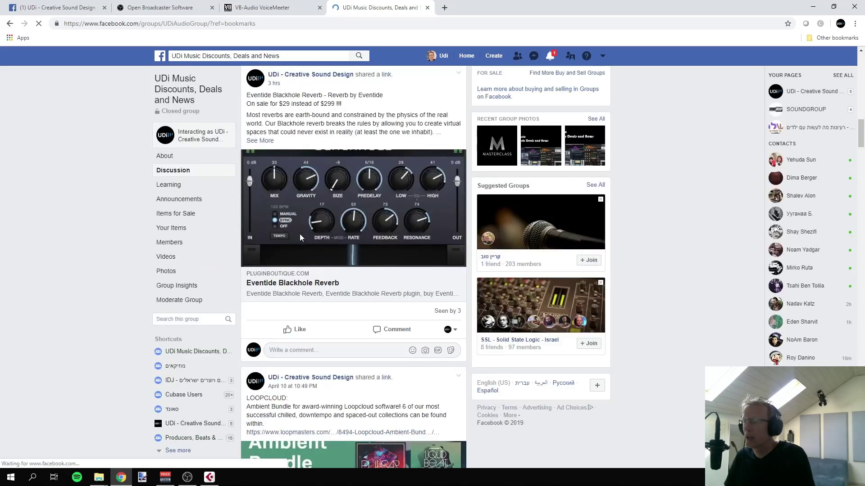